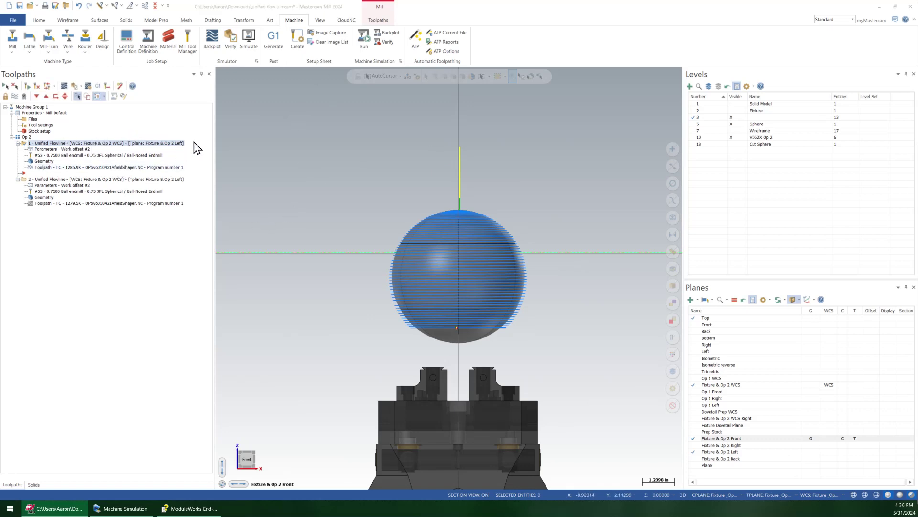
Step: Backplot the first Unified Flowline operation and scrub back to its opening passes at the top of the sphere
{"action": "key", "text": "alt+t"}
{"action": "left_click", "coordinate": [323, 73]}
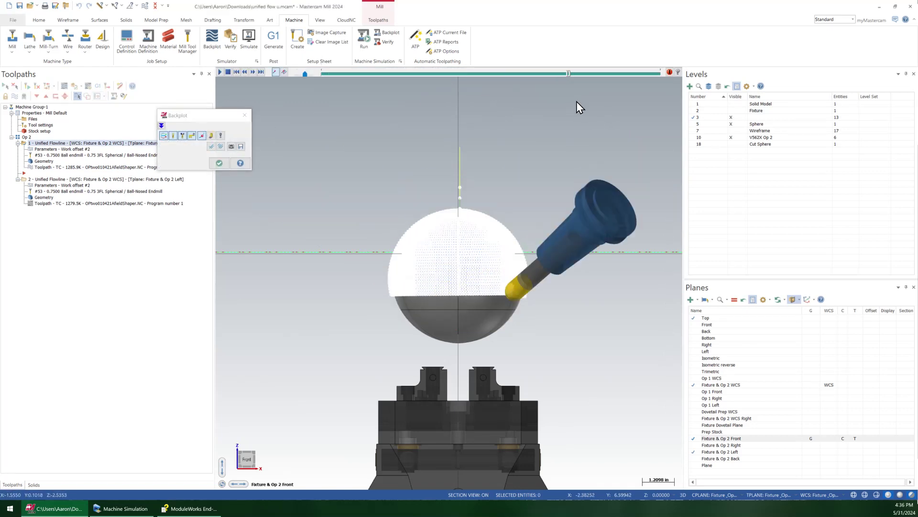
{"action": "mouse_move", "coordinate": [634, 73]}
{"action": "left_mouse_down"}
{"action": "mouse_move", "coordinate": [460, 97]}
{"action": "mouse_move", "coordinate": [403, 74]}
{"action": "mouse_move", "coordinate": [339, 73]}
{"action": "left_mouse_up"}
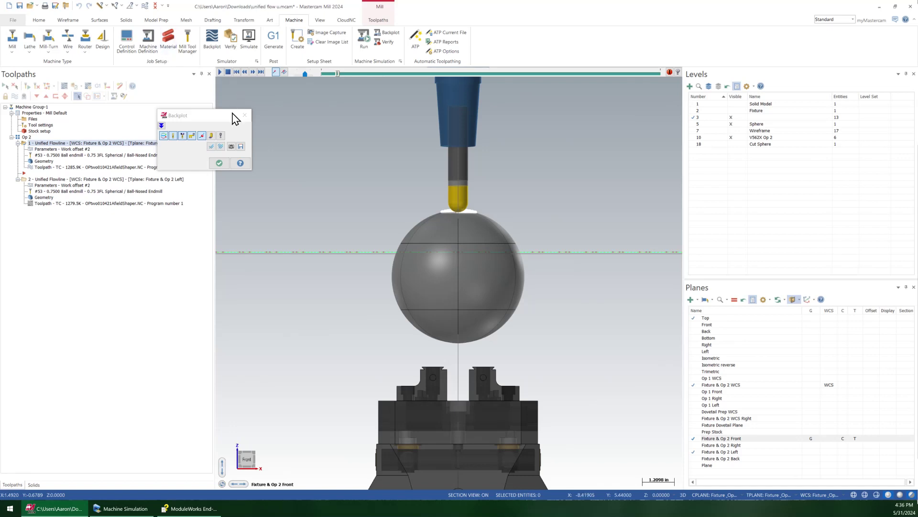
{"action": "scroll", "coordinate": [450, 216], "scroll_direction": "up", "scroll_amount": 2}
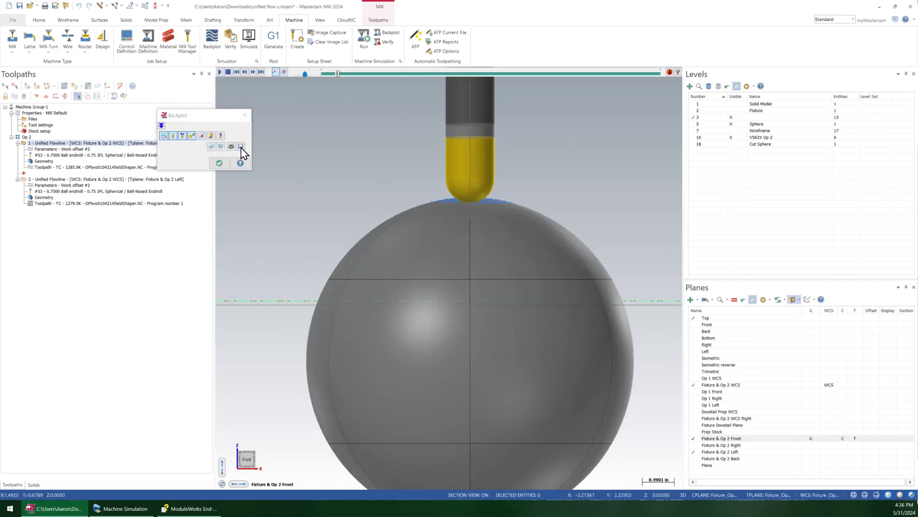
{"action": "scroll", "coordinate": [462, 178], "scroll_direction": "up", "scroll_amount": 1}
{"action": "middle_click_drag", "start_coordinate": [462, 178], "coordinate": [463, 202]}
{"action": "scroll", "coordinate": [463, 201], "scroll_direction": "up", "scroll_amount": 3}
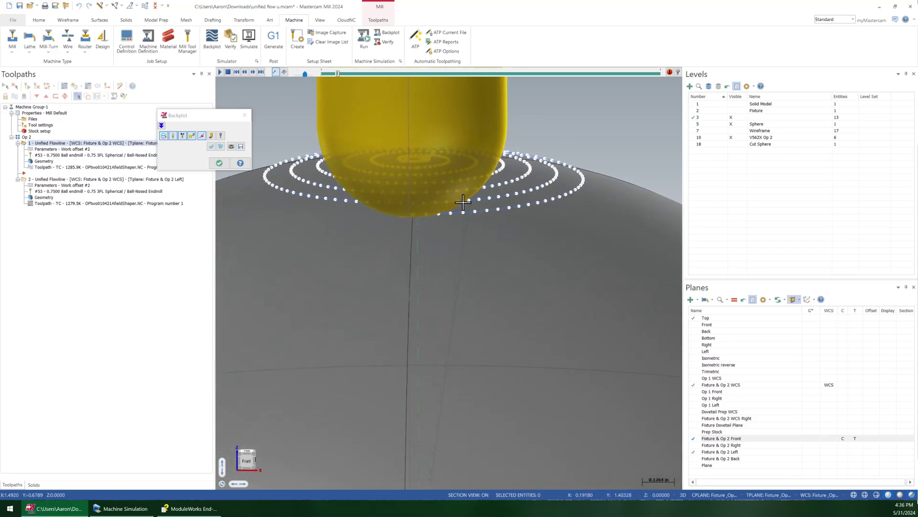
Step: Enable the 4-5 axis tool vector display in the backplot options and hide the tool holder
{"action": "left_click", "coordinate": [221, 135]}
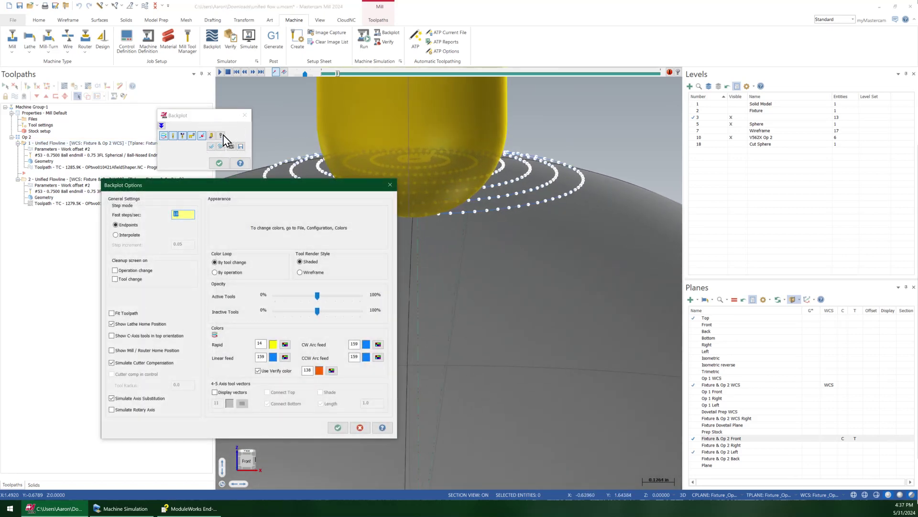
{"action": "left_click", "coordinate": [215, 391]}
{"action": "left_click", "coordinate": [337, 427]}
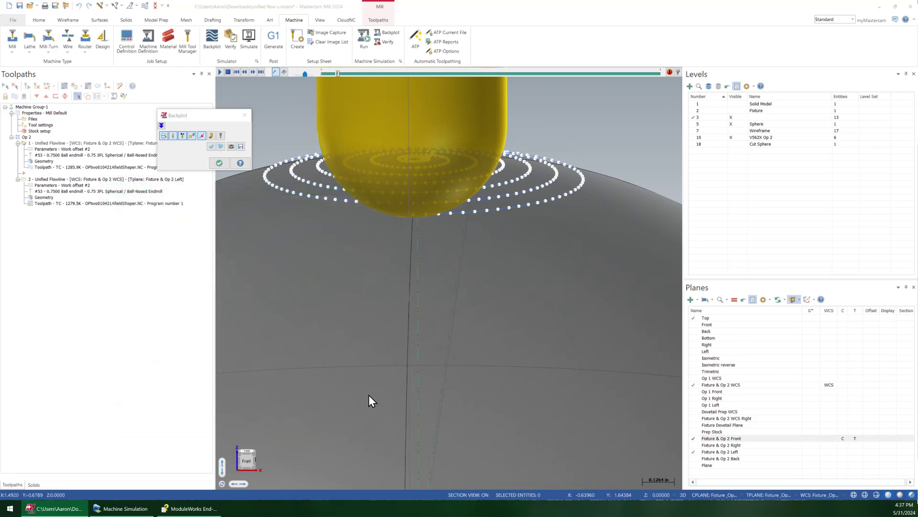
{"action": "scroll", "coordinate": [435, 385], "scroll_direction": "down", "scroll_amount": 3}
{"action": "scroll", "coordinate": [451, 347], "scroll_direction": "up", "scroll_amount": 2}
{"action": "middle_click_drag", "start_coordinate": [435, 385], "coordinate": [457, 373]}
{"action": "left_click", "coordinate": [183, 136]}
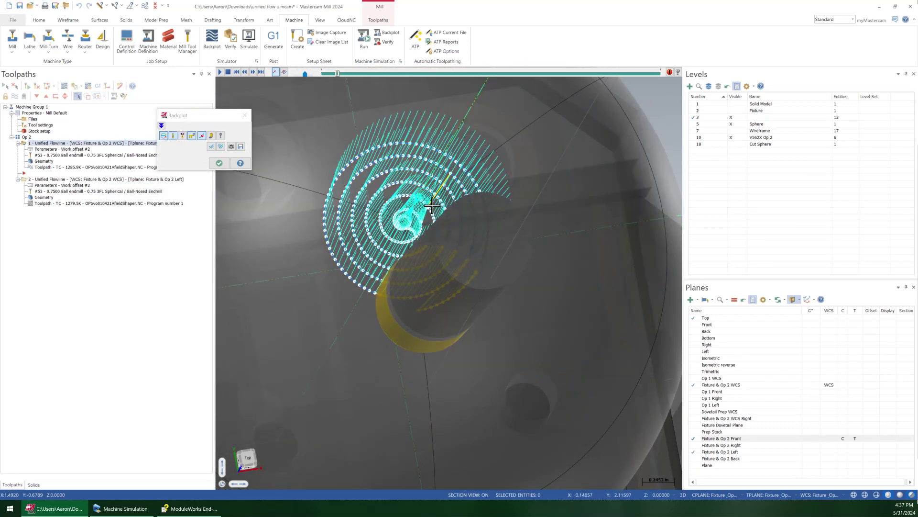
Step: Examine the tool vectors around the centre of the spiral toolpath on the sphere, from close-up to the outer passes
{"action": "middle_click_drag", "start_coordinate": [421, 216], "coordinate": [406, 297]}
{"action": "scroll", "coordinate": [438, 169], "scroll_direction": "up", "scroll_amount": 3}
{"action": "scroll", "coordinate": [438, 169], "scroll_direction": "up", "scroll_amount": 2}
{"action": "scroll", "coordinate": [380, 345], "scroll_direction": "up", "scroll_amount": 4}
{"action": "middle_click_drag", "start_coordinate": [379, 346], "coordinate": [370, 359]}
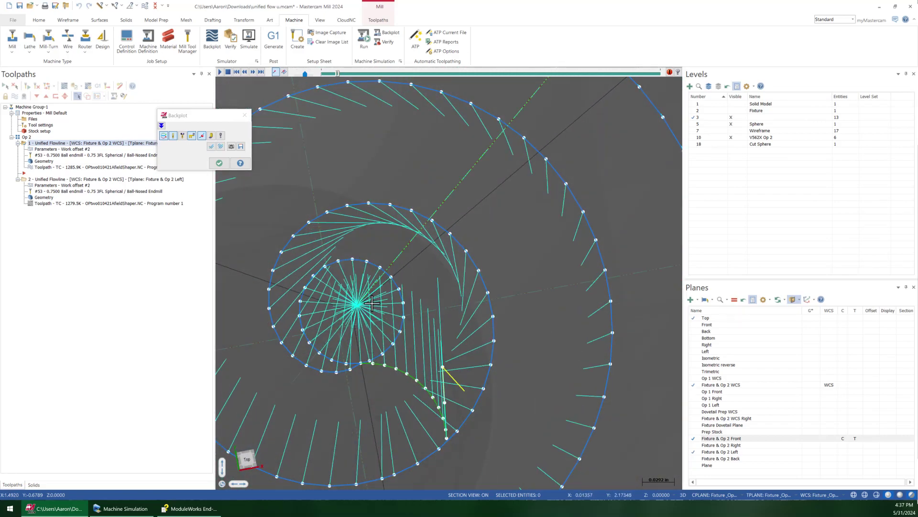
{"action": "scroll", "coordinate": [372, 303], "scroll_direction": "down", "scroll_amount": 2}
{"action": "middle_click_drag", "start_coordinate": [372, 303], "coordinate": [424, 250]}
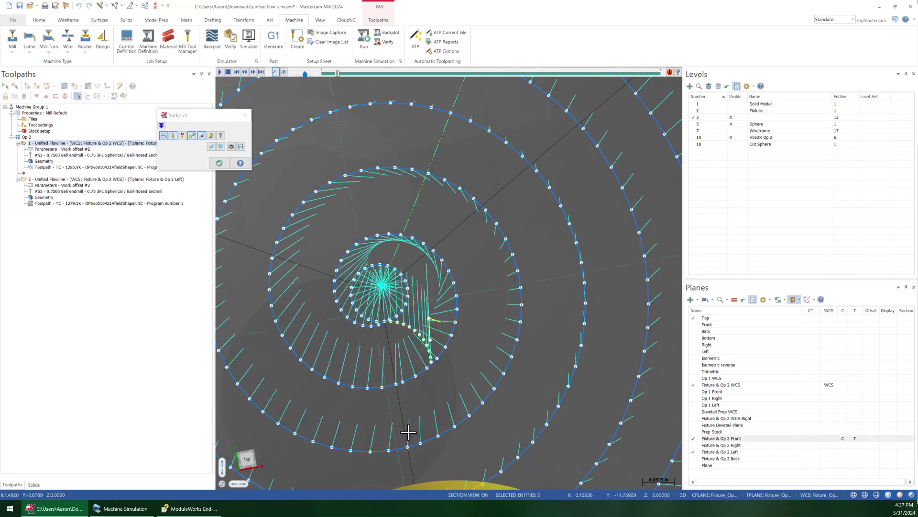
{"action": "middle_click_drag", "start_coordinate": [408, 432], "coordinate": [316, 353]}
{"action": "scroll", "coordinate": [360, 273], "scroll_direction": "down", "scroll_amount": 2}
{"action": "middle_click_drag", "start_coordinate": [360, 272], "coordinate": [436, 210]}
{"action": "scroll", "coordinate": [484, 249], "scroll_direction": "down", "scroll_amount": 4}
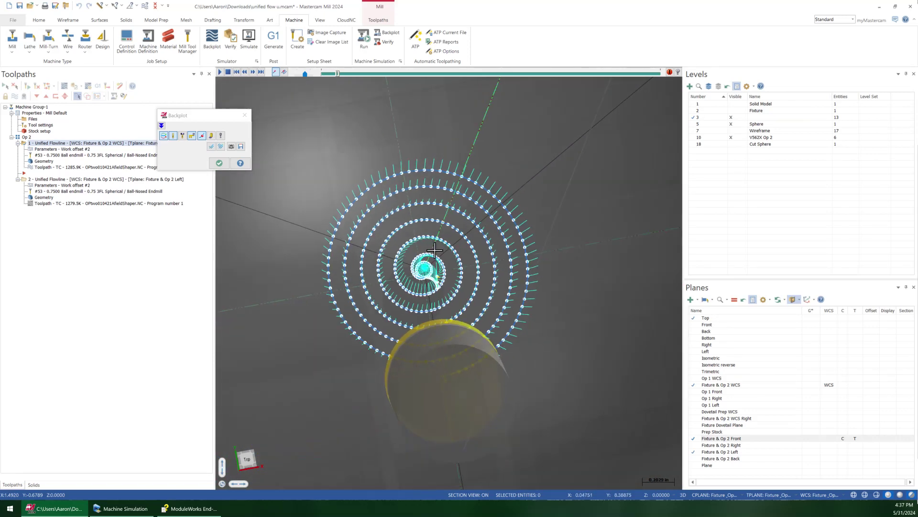
{"action": "middle_click_drag", "start_coordinate": [483, 248], "coordinate": [411, 184]}
Step: Close the backplot and cancel the AutoSave / Backup dialog
{"action": "key", "text": "Escape"}
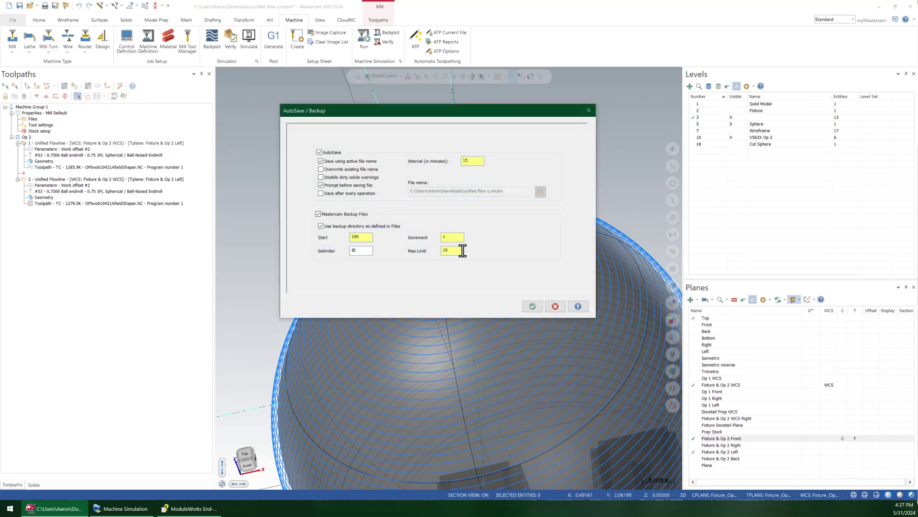
{"action": "left_click", "coordinate": [553, 302]}
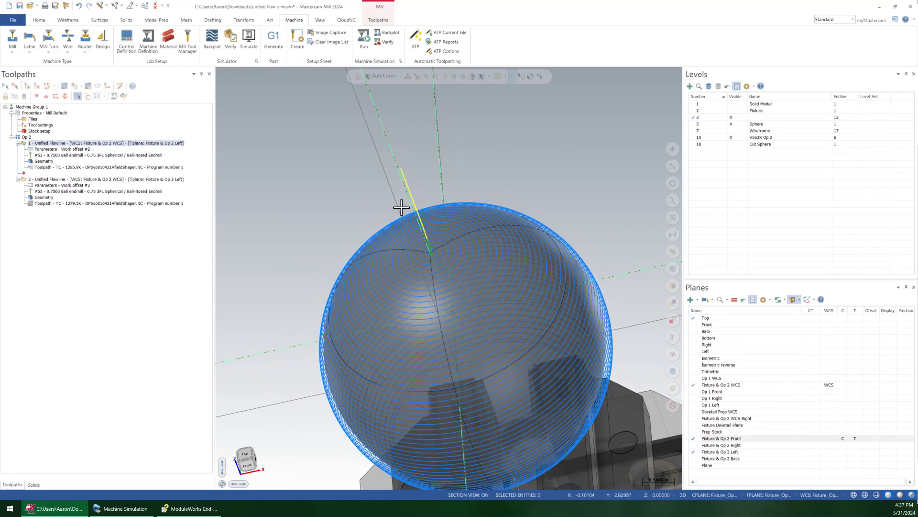
{"action": "middle_click_drag", "start_coordinate": [443, 283], "coordinate": [516, 252]}
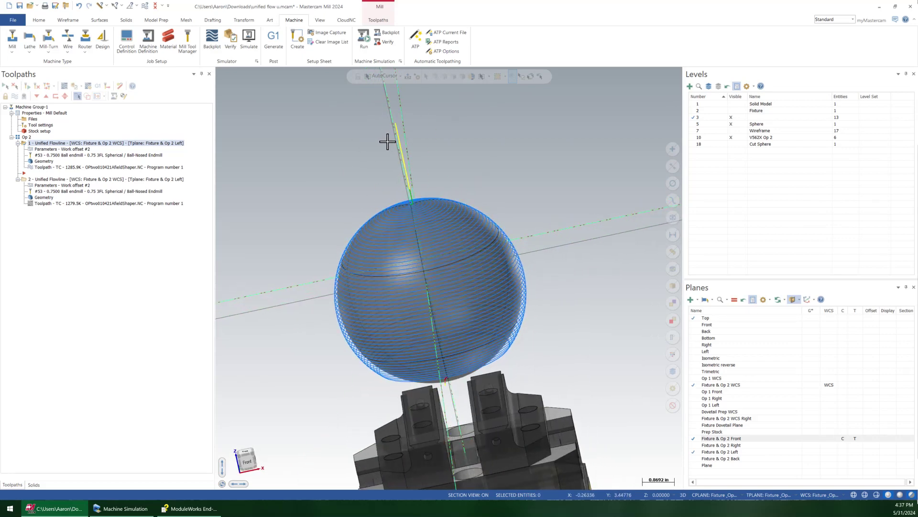
Step: Launch the machine simulation of the toolpath on the A8_HERMLE_VMCTTAC machine and bring the trunnion and spindle into view
{"action": "left_click", "coordinate": [401, 61]}
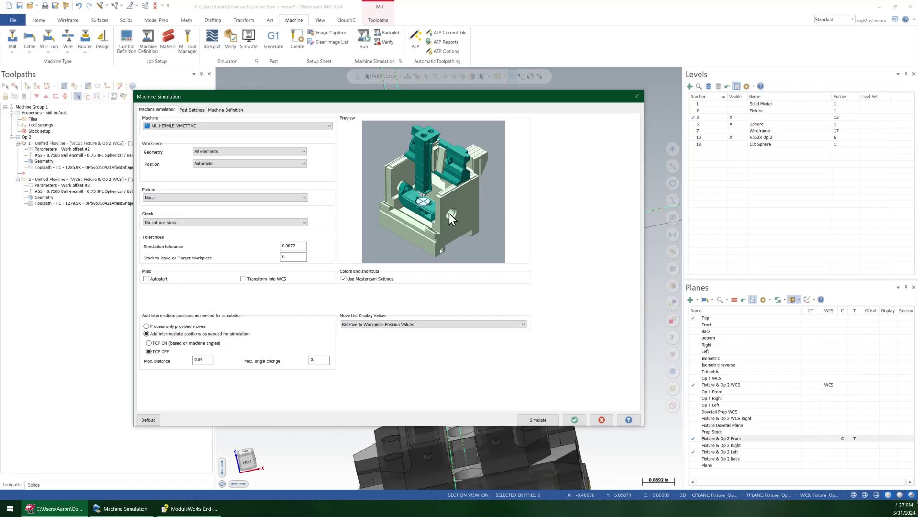
{"action": "left_click", "coordinate": [541, 419]}
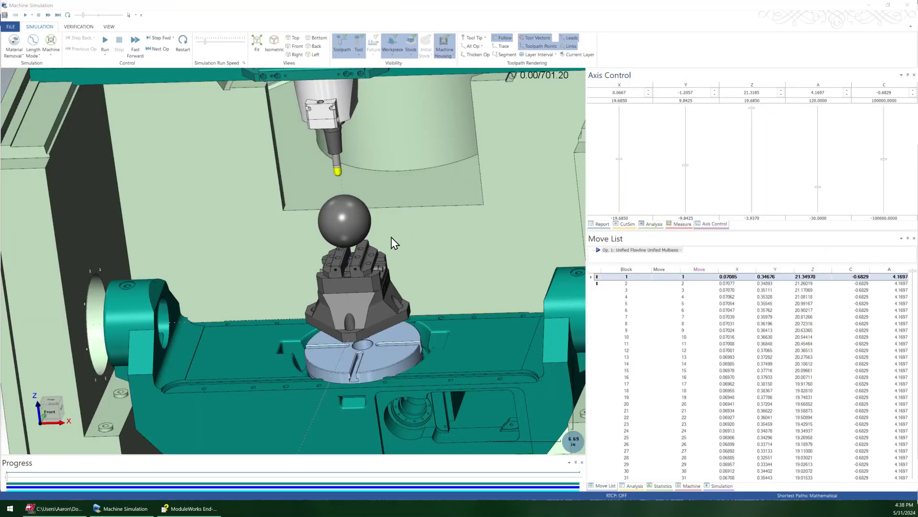
{"action": "scroll", "coordinate": [392, 237], "scroll_direction": "down", "scroll_amount": 1}
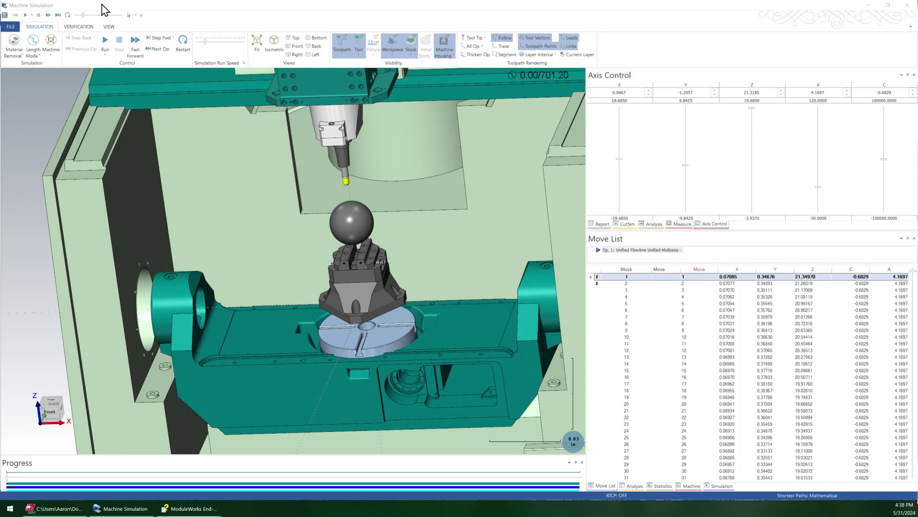
{"action": "middle_click_drag", "start_coordinate": [335, 147], "coordinate": [271, 74]}
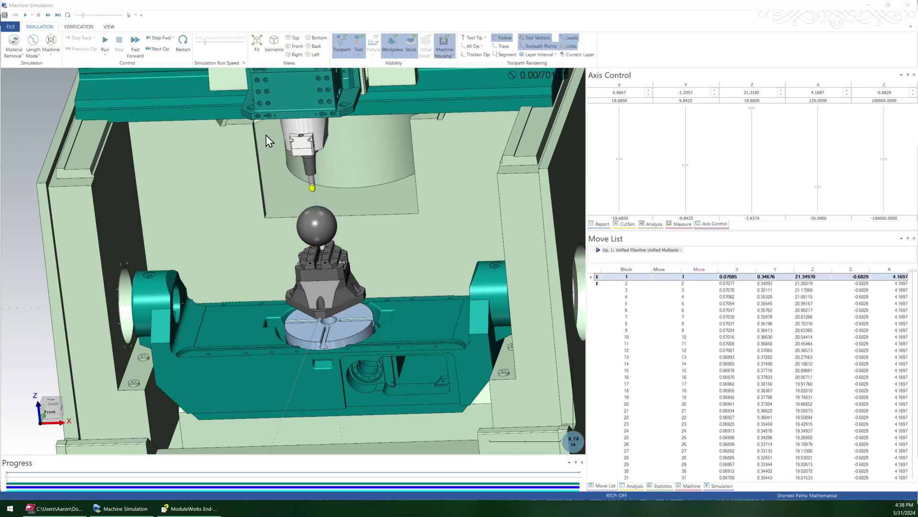
Step: Review the docking panes and the X and Y axes in Axis Control before running the simulation
{"action": "left_click", "coordinate": [113, 29]}
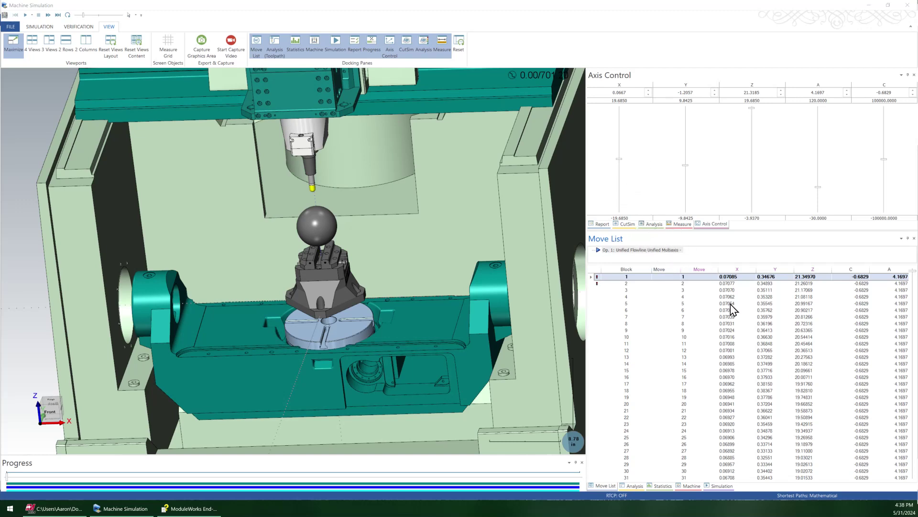
{"action": "left_click", "coordinate": [626, 99]}
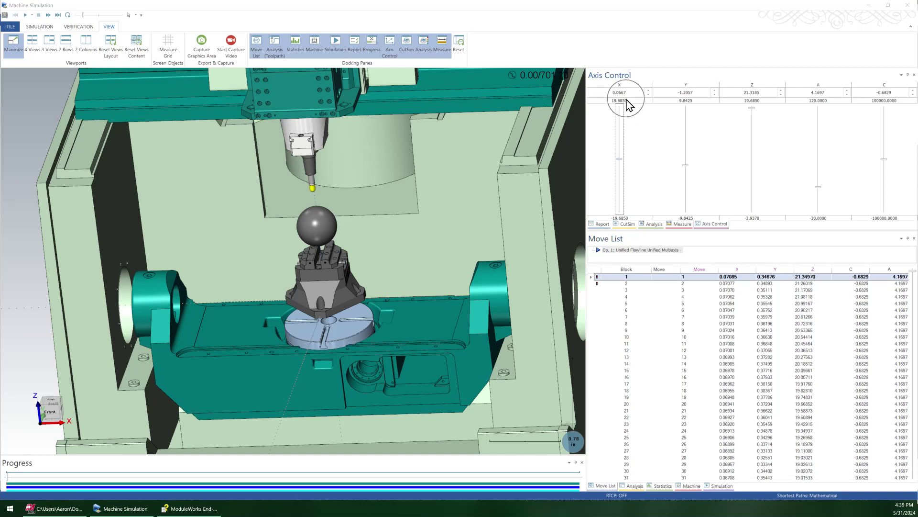
{"action": "left_click", "coordinate": [691, 112]}
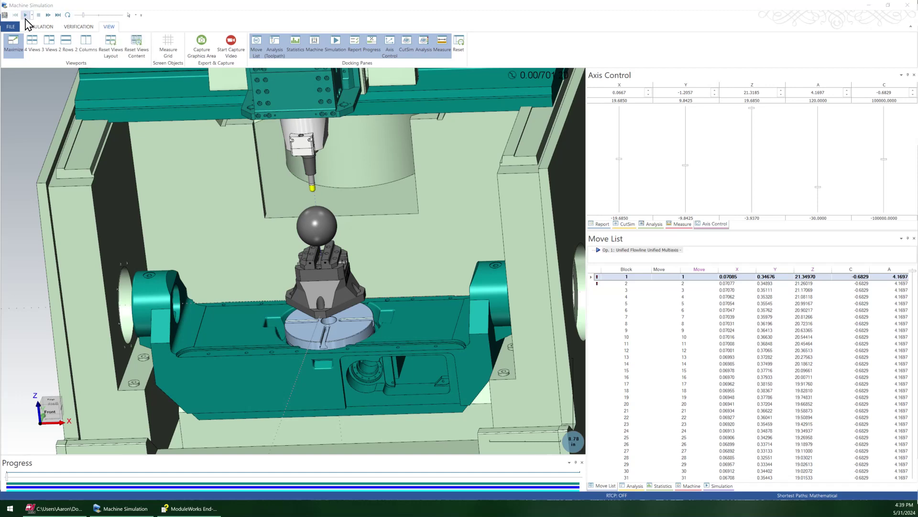
Step: Run the simulation and pause it during the first spiral passes at the sphere's pole
{"action": "left_click", "coordinate": [33, 27]}
{"action": "left_click", "coordinate": [25, 15]}
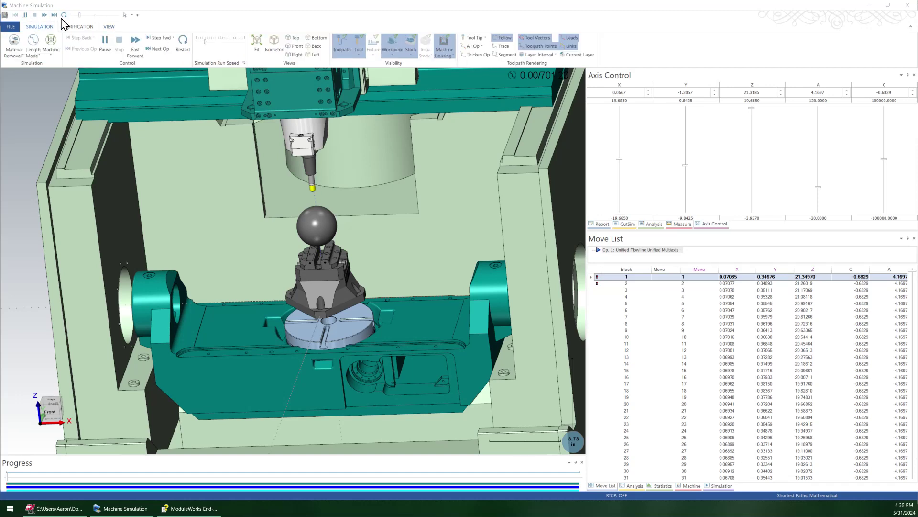
{"action": "left_click", "coordinate": [87, 17]}
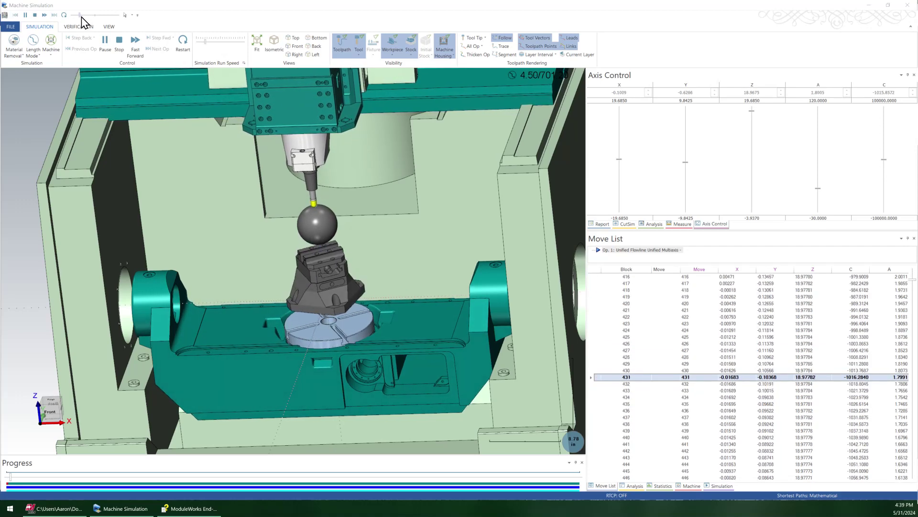
{"action": "left_click", "coordinate": [135, 44]}
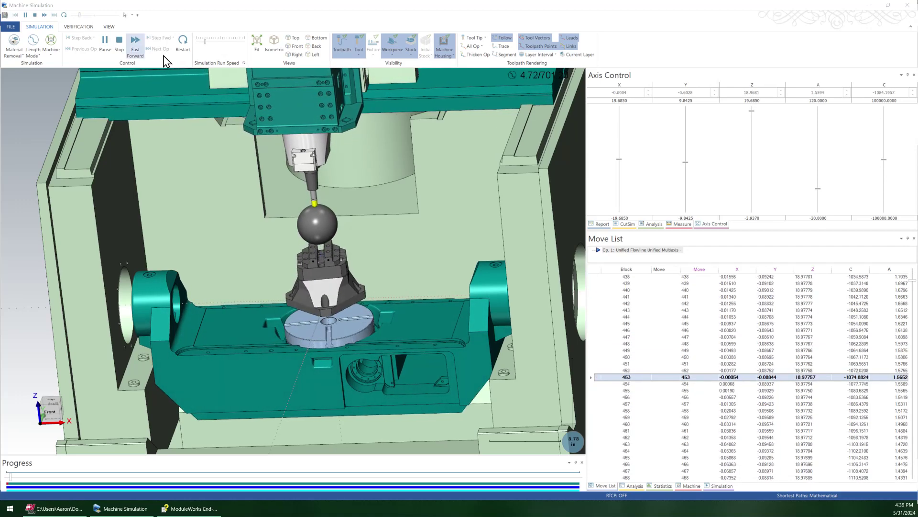
{"action": "left_click", "coordinate": [106, 42]}
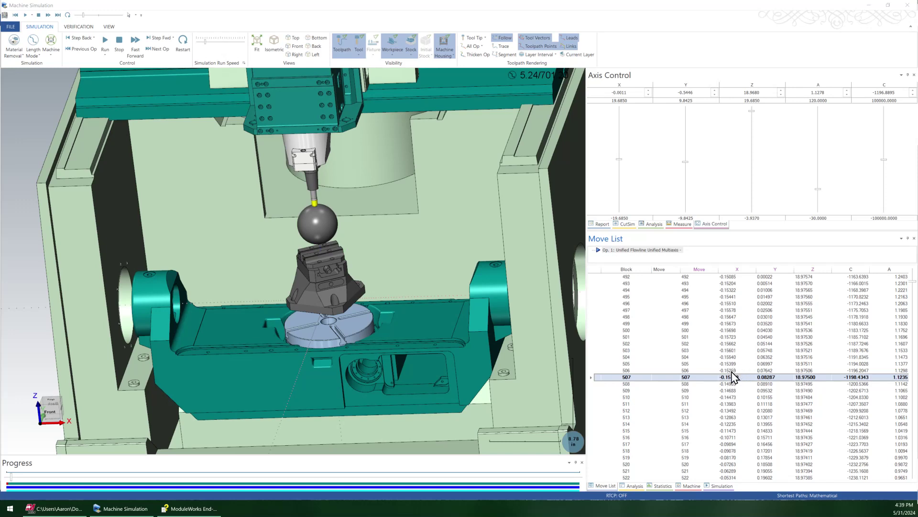
Step: Compare the X and Y machine axis positions with the coordinates of the current block in the move list
{"action": "left_click", "coordinate": [633, 93]}
{"action": "left_click", "coordinate": [697, 92]}
{"action": "left_click", "coordinate": [617, 111]}
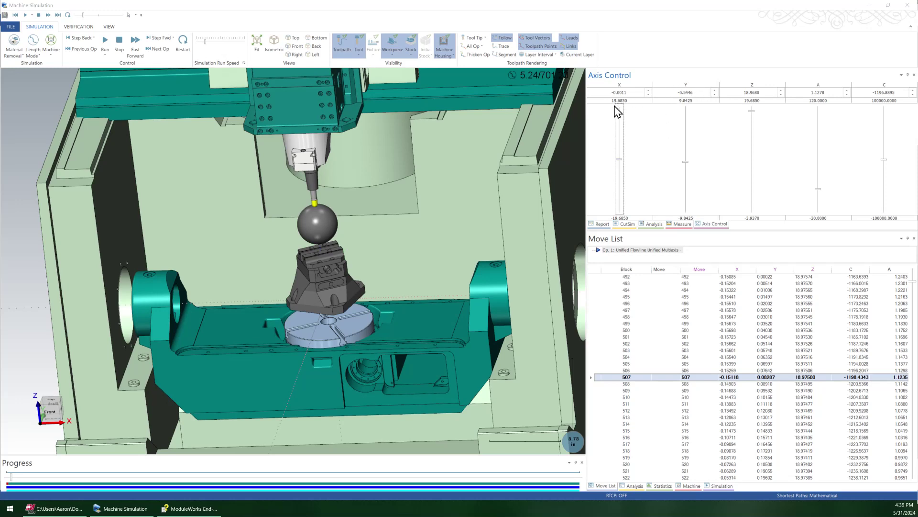
{"action": "left_click", "coordinate": [630, 92]}
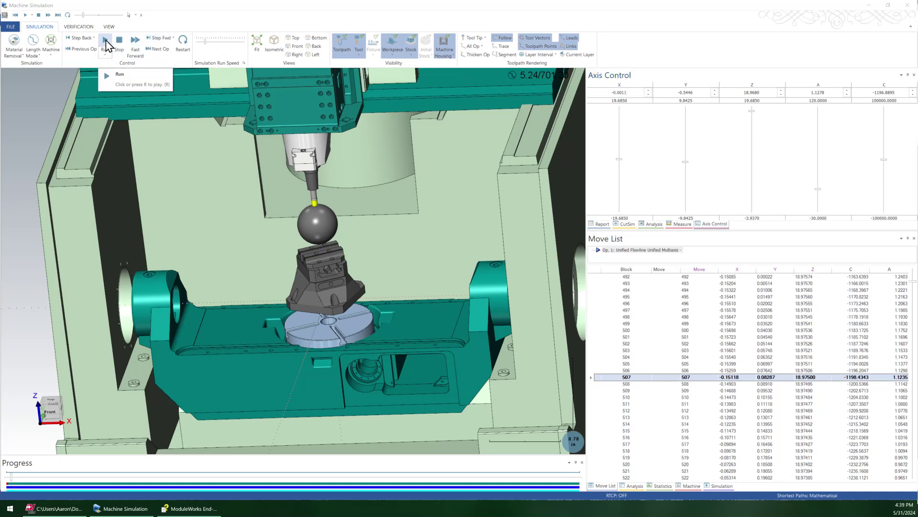
Step: Resume the simulation at a slightly higher run speed and switch it from Length Mode to NC Mode
{"action": "left_click", "coordinate": [106, 46]}
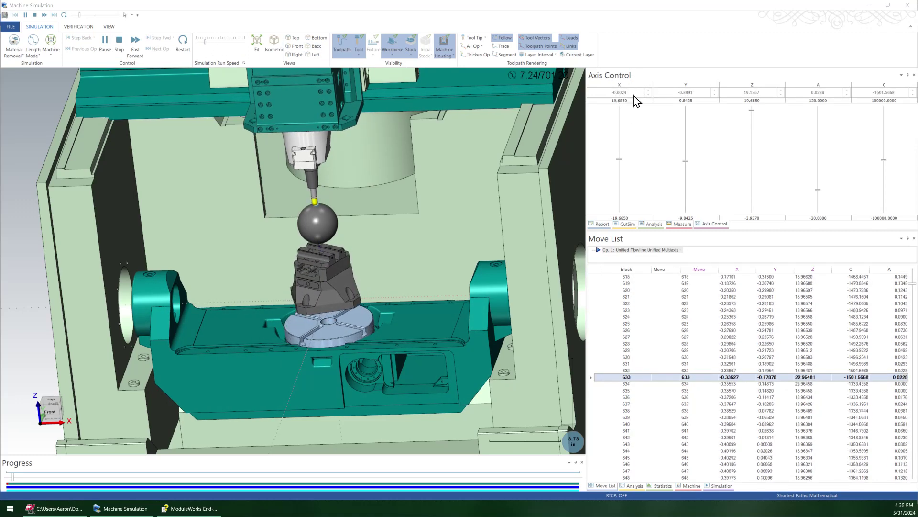
{"action": "left_click_drag", "start_coordinate": [207, 42], "coordinate": [211, 42]}
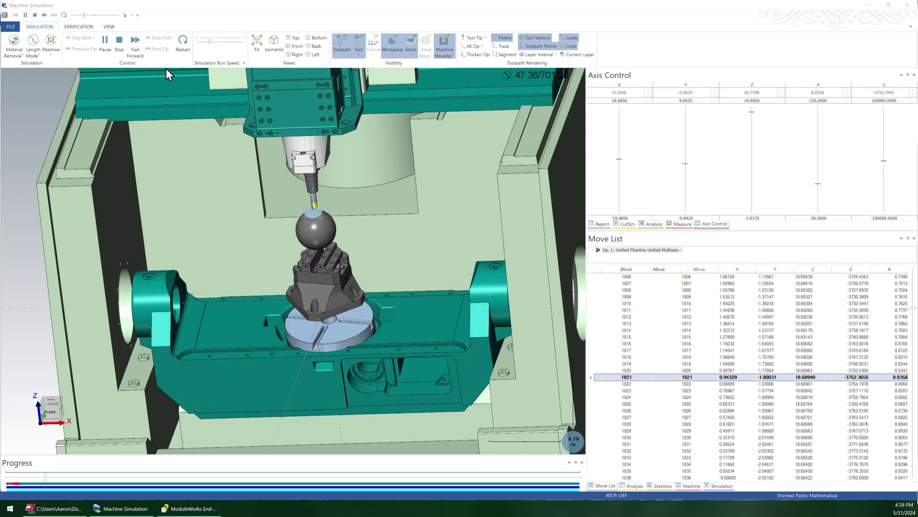
{"action": "left_click", "coordinate": [33, 52]}
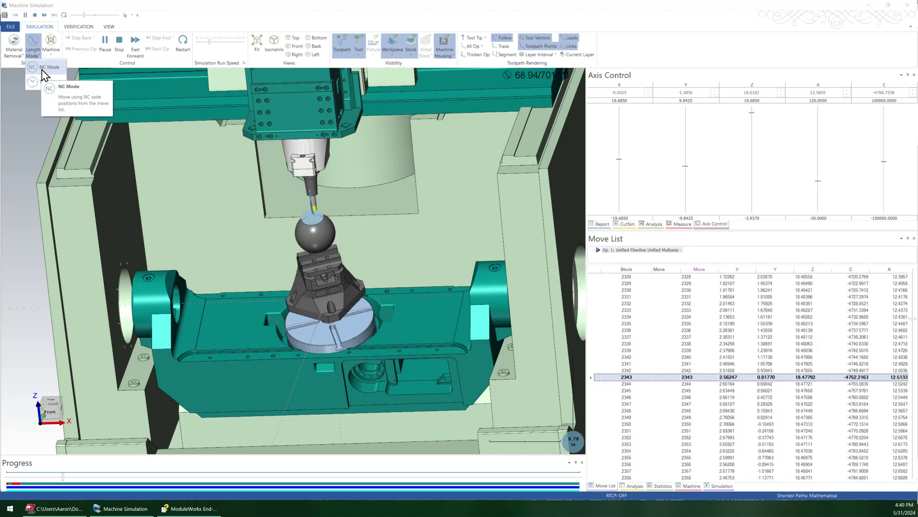
{"action": "left_click", "coordinate": [41, 70]}
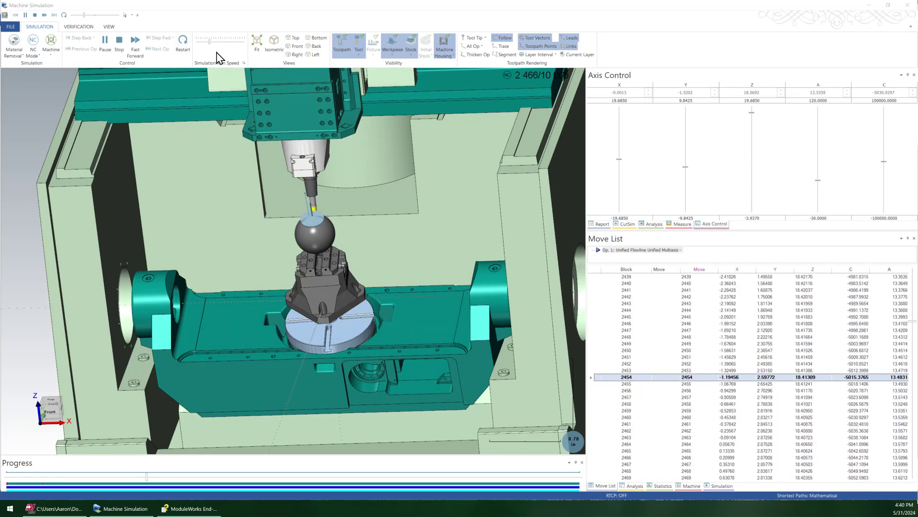
Step: Stop and rerun the simulation from the first block at minimum speed, watching the tool approach the sphere up close
{"action": "left_click", "coordinate": [118, 44]}
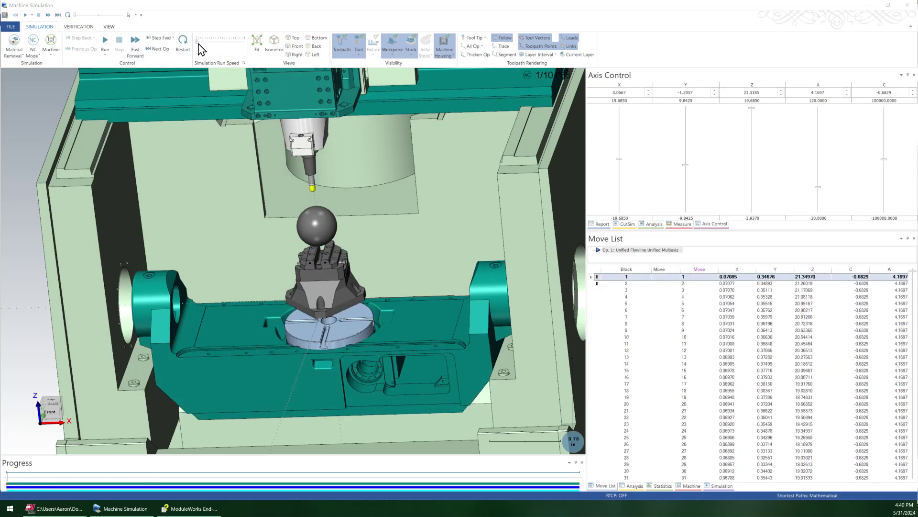
{"action": "left_click", "coordinate": [105, 41]}
{"action": "scroll", "coordinate": [309, 188], "scroll_direction": "up", "scroll_amount": 5}
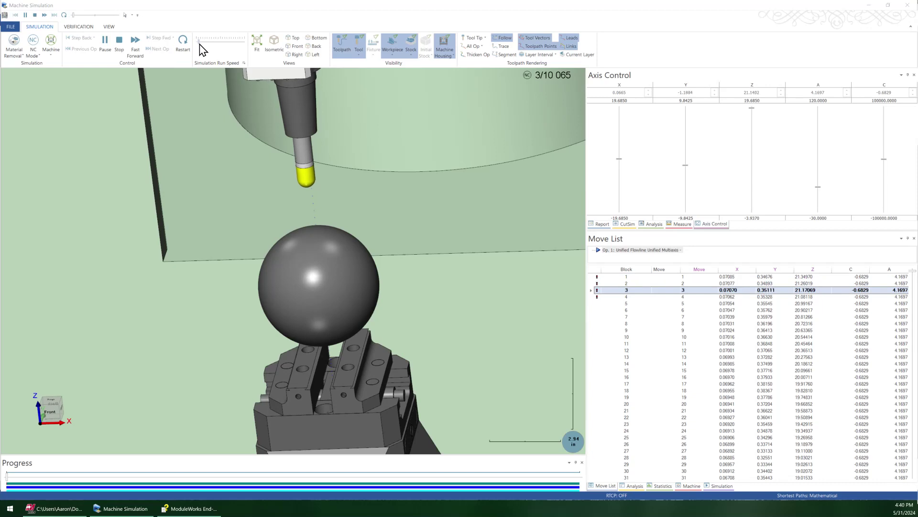
{"action": "scroll", "coordinate": [308, 191], "scroll_direction": "up", "scroll_amount": 3}
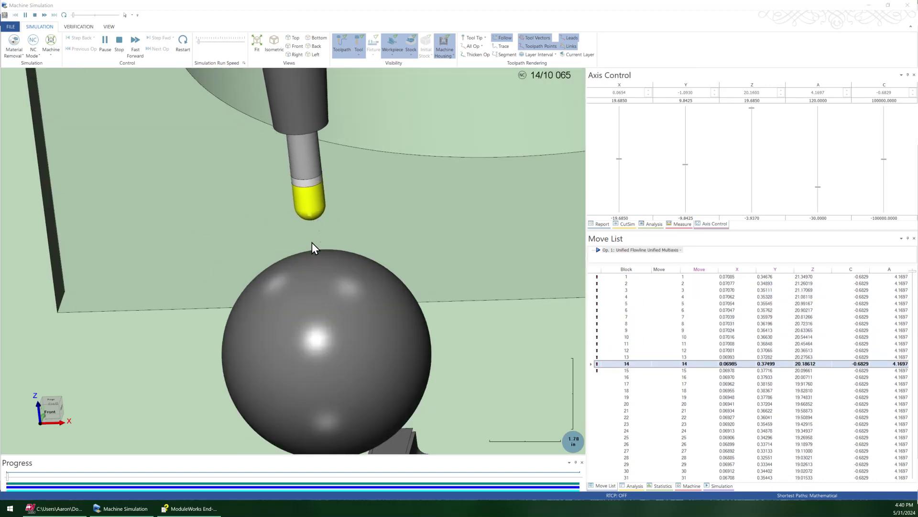
{"action": "scroll", "coordinate": [316, 239], "scroll_direction": "down", "scroll_amount": 3}
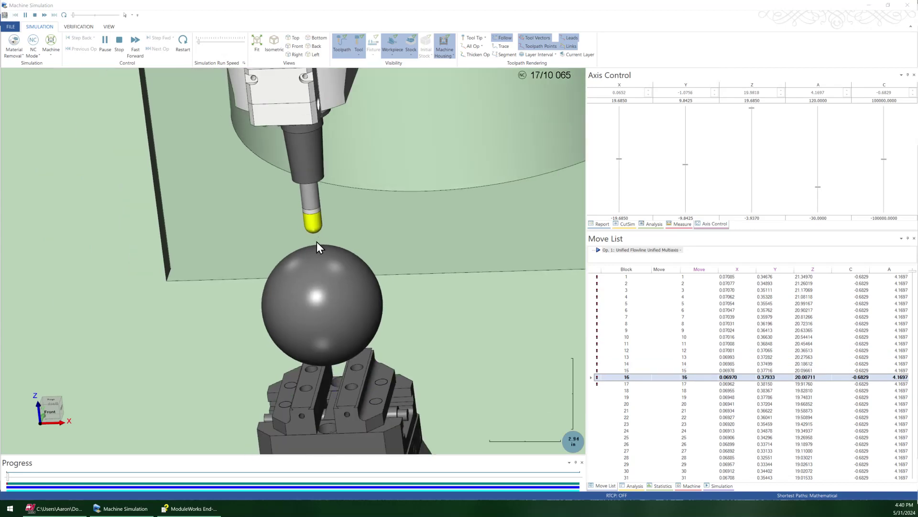
Step: Raise the simulation run speed to about the middle of its range and let the operation play to its last block
{"action": "left_click", "coordinate": [36, 54]}
{"action": "left_click_drag", "start_coordinate": [199, 42], "coordinate": [220, 42]}
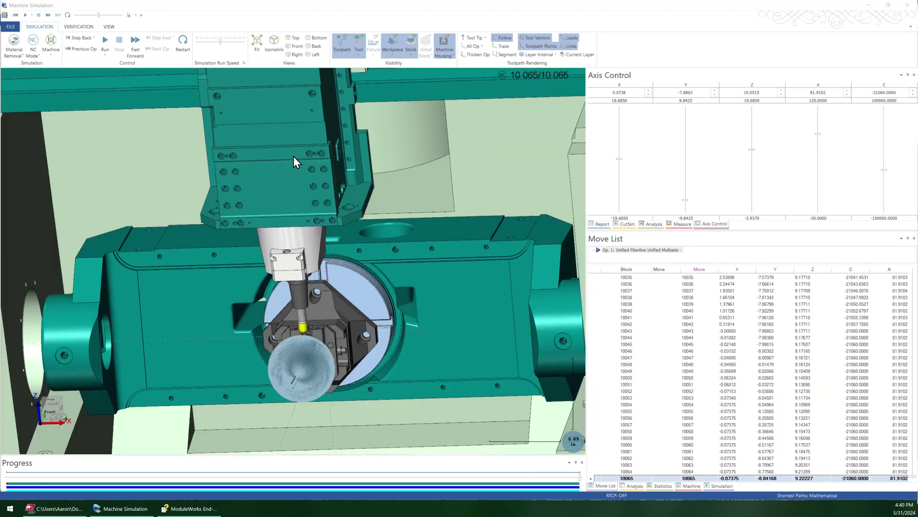
Step: Restart the simulation from the first block, switch it from NC Mode to Length Mode and lower the run speed to about a quarter
{"action": "scroll", "coordinate": [306, 385], "scroll_direction": "up", "scroll_amount": 2}
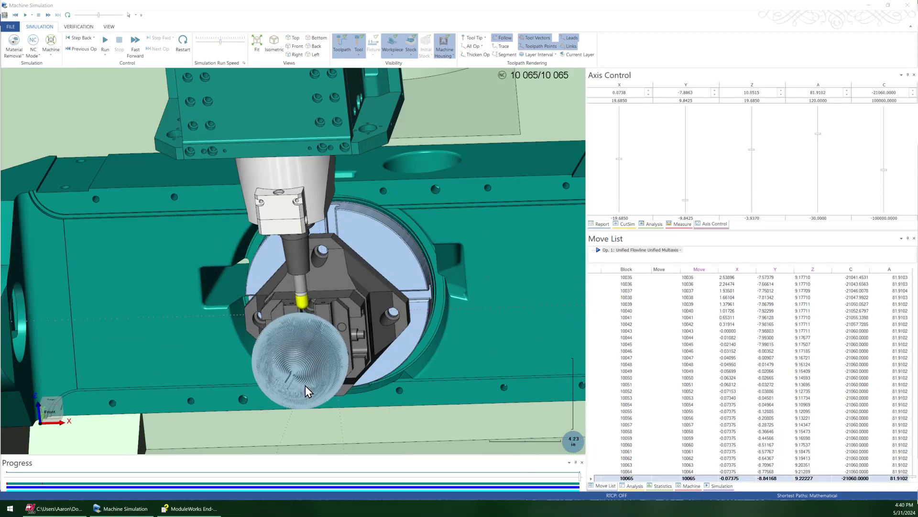
{"action": "left_click", "coordinate": [183, 44]}
{"action": "left_click", "coordinate": [32, 51]}
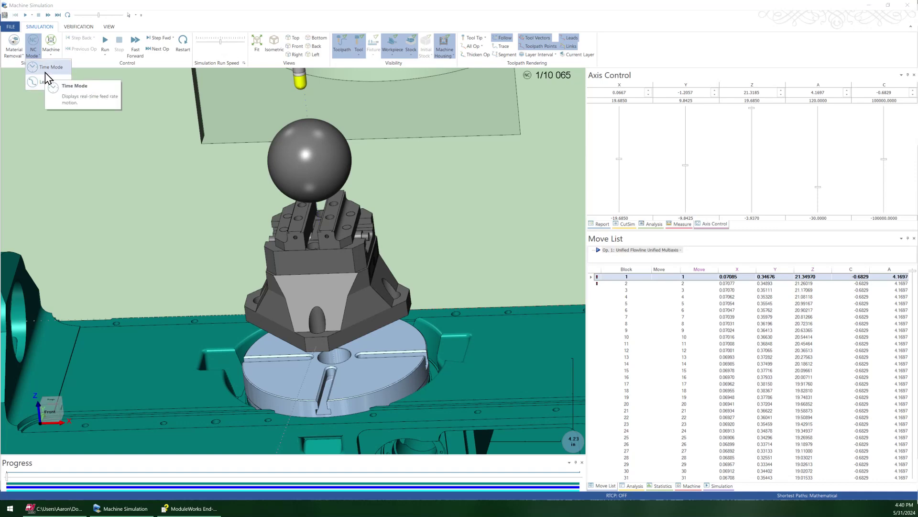
{"action": "left_click", "coordinate": [47, 83]}
{"action": "left_click_drag", "start_coordinate": [220, 42], "coordinate": [208, 42]}
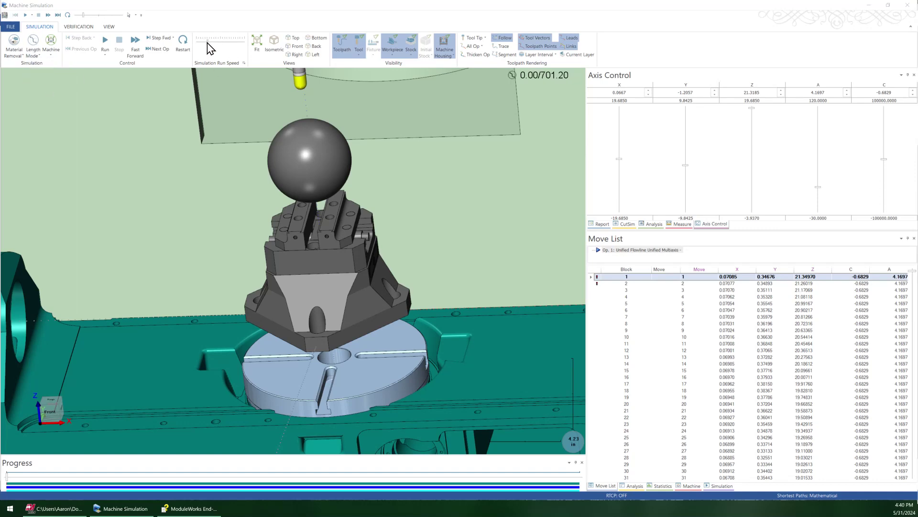
Step: Run the simulation in a close view of the sphere, fine-tuning the low run speed as the tool starts cutting
{"action": "scroll", "coordinate": [303, 105], "scroll_direction": "up", "scroll_amount": 3}
{"action": "scroll", "coordinate": [334, 196], "scroll_direction": "down", "scroll_amount": 4}
{"action": "scroll", "coordinate": [329, 176], "scroll_direction": "up", "scroll_amount": 4}
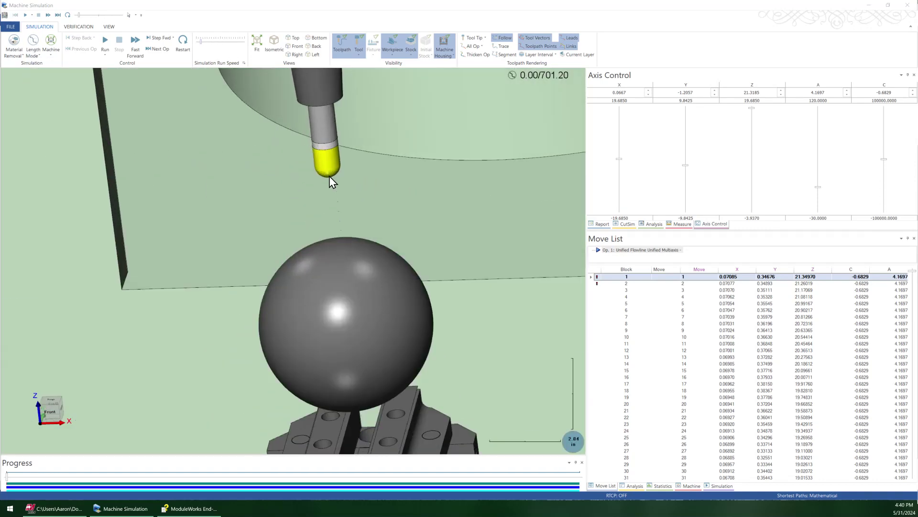
{"action": "left_click", "coordinate": [105, 42]}
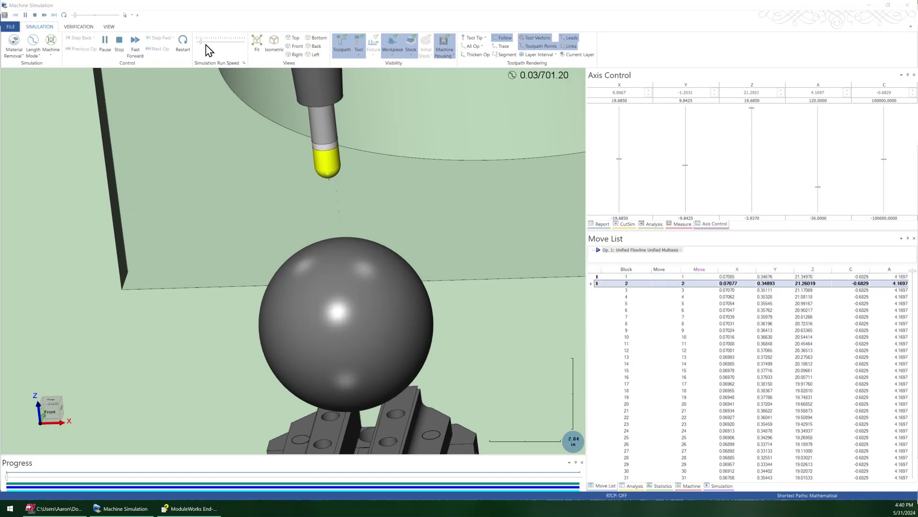
{"action": "left_click_drag", "start_coordinate": [206, 44], "coordinate": [210, 44]}
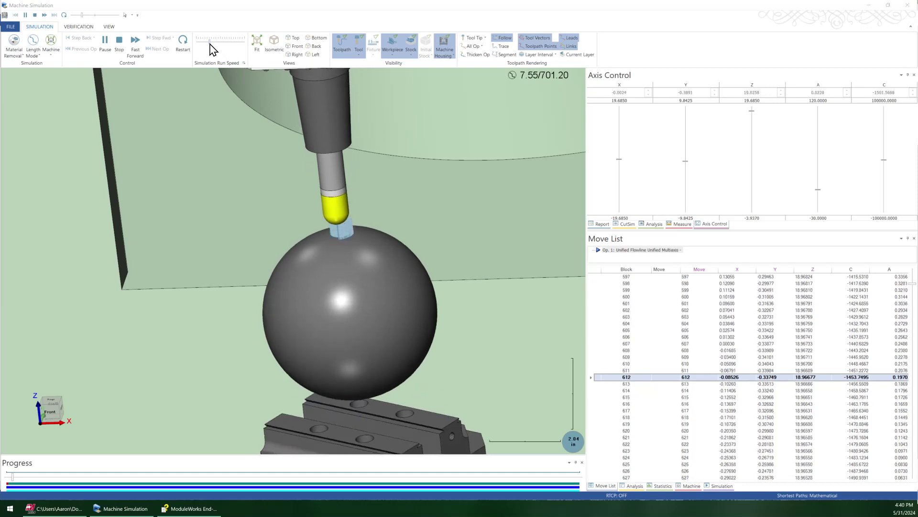
{"action": "left_click_drag", "start_coordinate": [211, 44], "coordinate": [208, 44]}
Step: Watch the X axis position and the machine's overall motion while the tool cuts around the pole, and stop the simulation
{"action": "scroll", "coordinate": [231, 196], "scroll_direction": "down", "scroll_amount": 4}
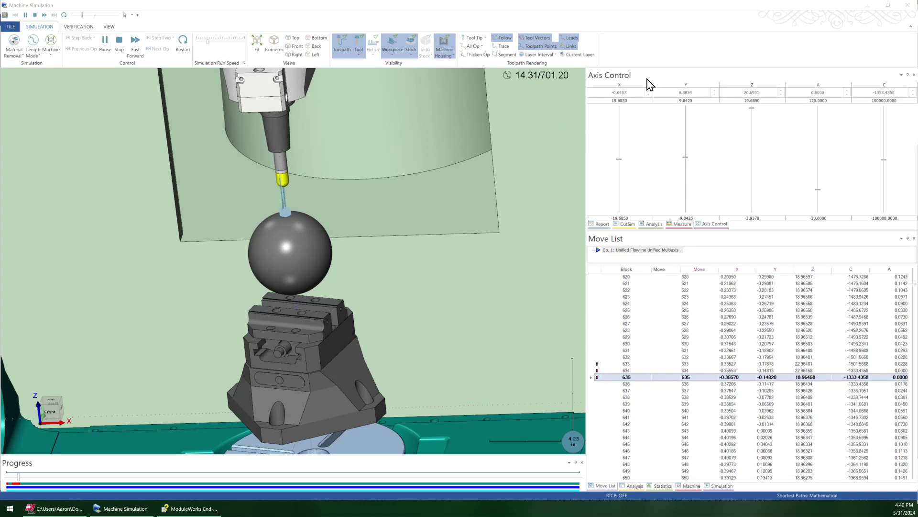
{"action": "left_click", "coordinate": [631, 92]}
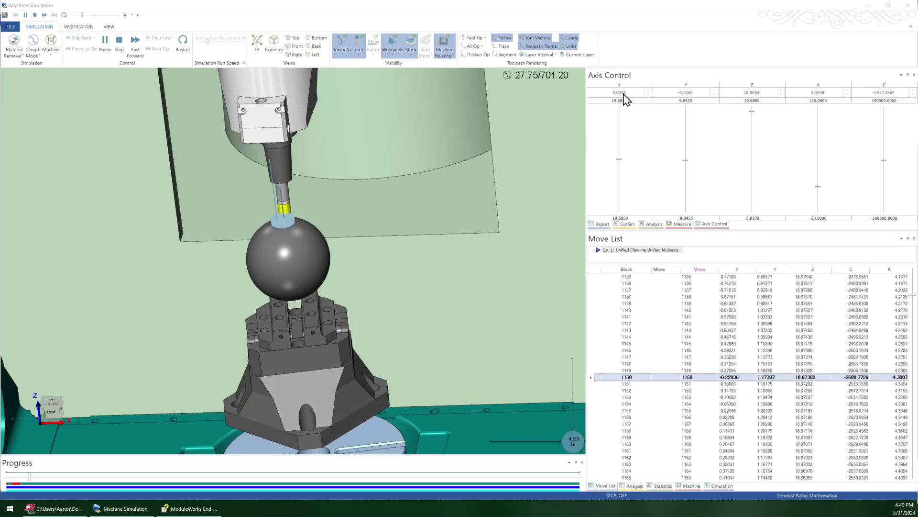
{"action": "scroll", "coordinate": [308, 231], "scroll_direction": "down", "scroll_amount": 5}
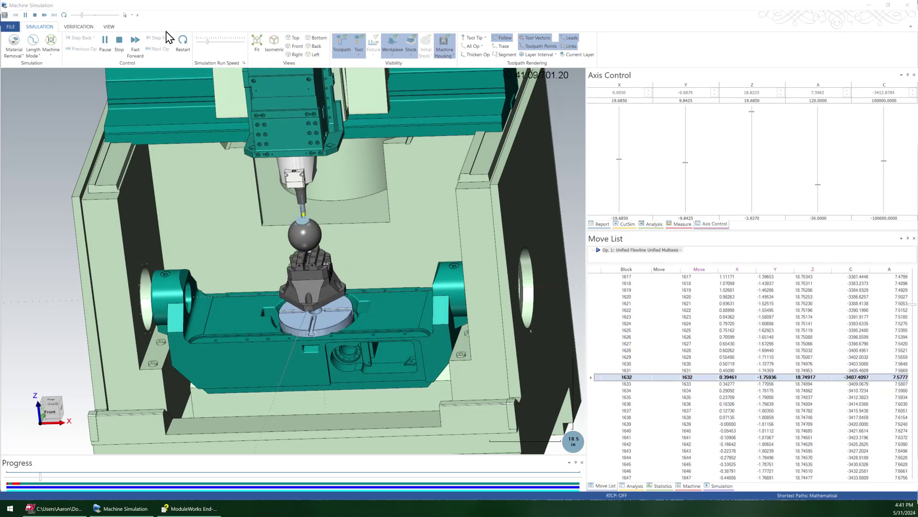
{"action": "left_click", "coordinate": [119, 42]}
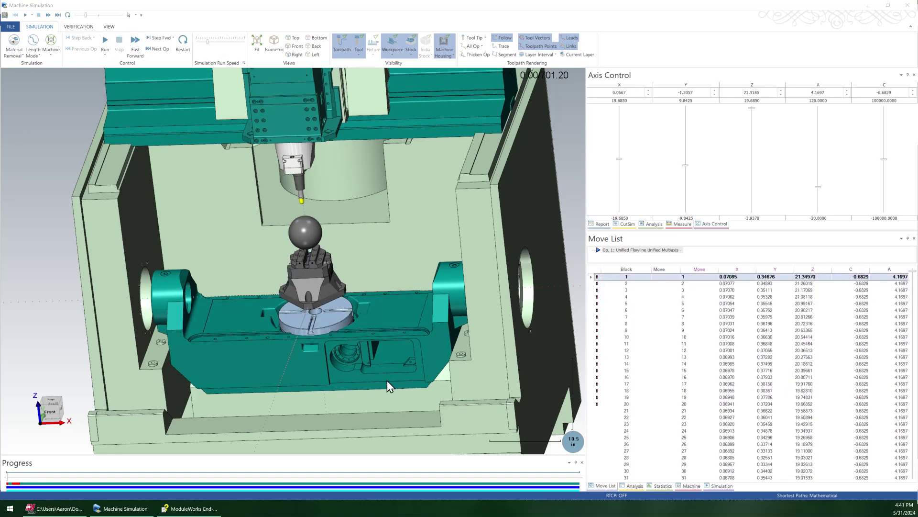
Step: Switch to Mastercam and review the first Unified Flowline operation's Flowline U cut pattern against its passes on the sphere, then close the parameters
{"action": "left_click", "coordinate": [65, 509]}
{"action": "scroll", "coordinate": [380, 180], "scroll_direction": "down", "scroll_amount": 3}
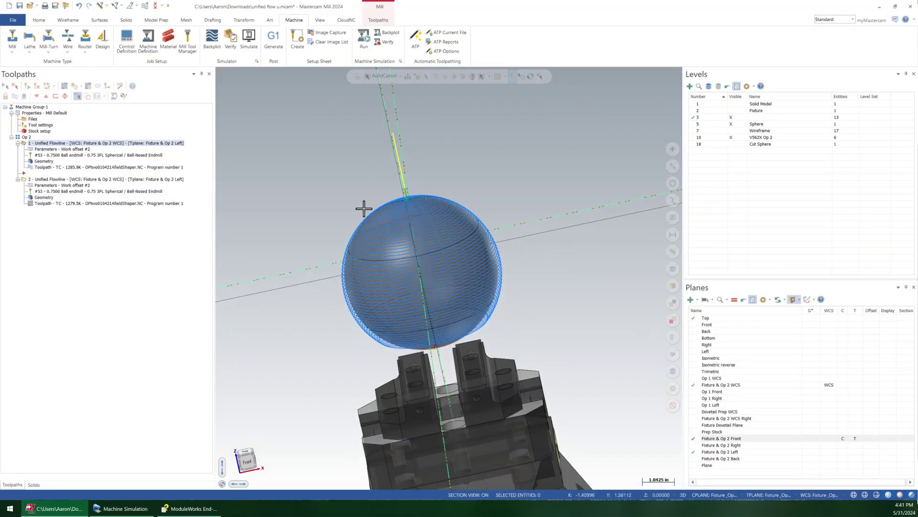
{"action": "middle_click_drag", "start_coordinate": [363, 208], "coordinate": [371, 198]}
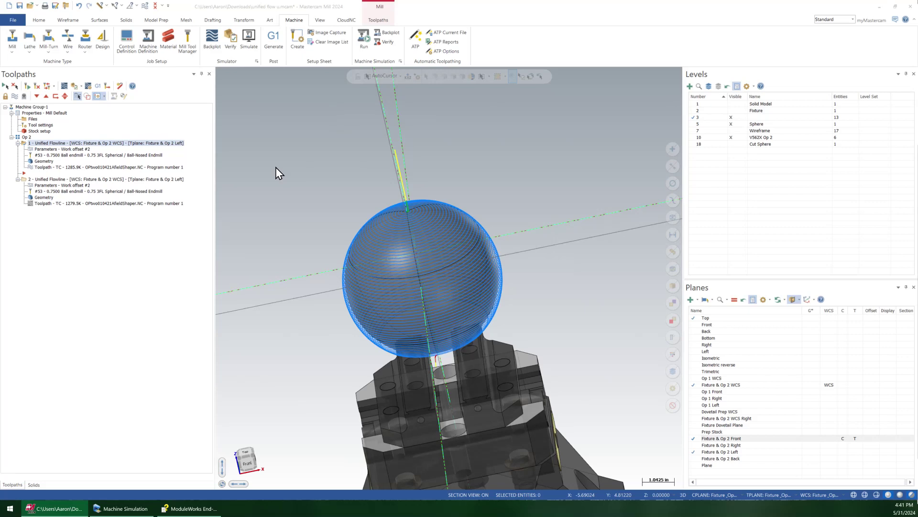
{"action": "left_click", "coordinate": [26, 245]}
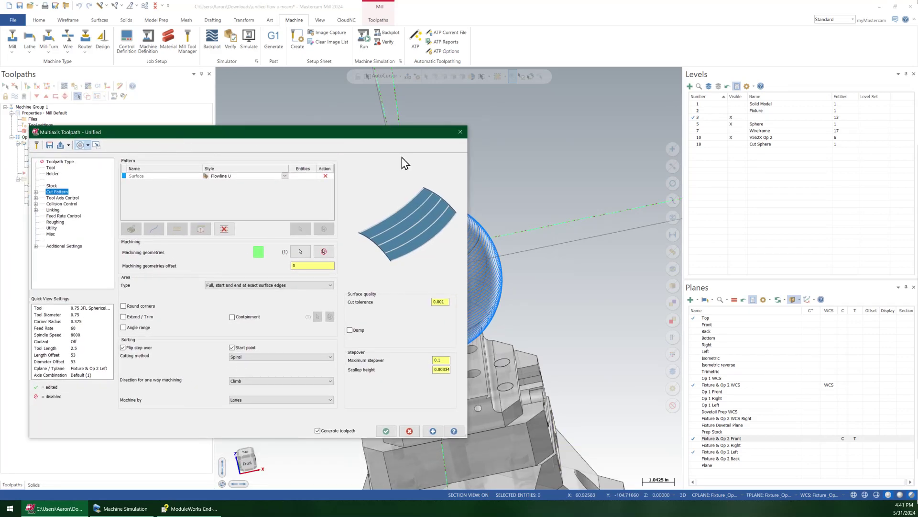
{"action": "scroll", "coordinate": [576, 242], "scroll_direction": "down", "scroll_amount": 3}
{"action": "left_click", "coordinate": [166, 176]}
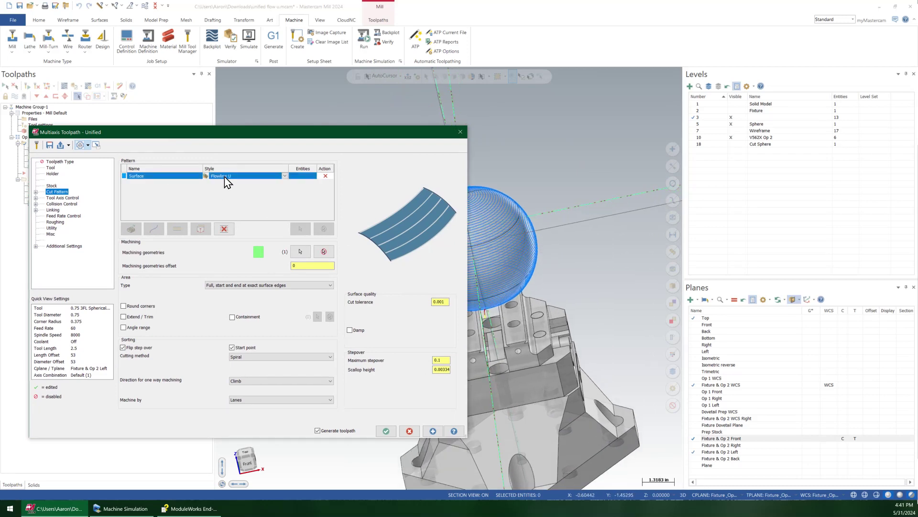
{"action": "left_click_drag", "start_coordinate": [284, 137], "coordinate": [259, 168]}
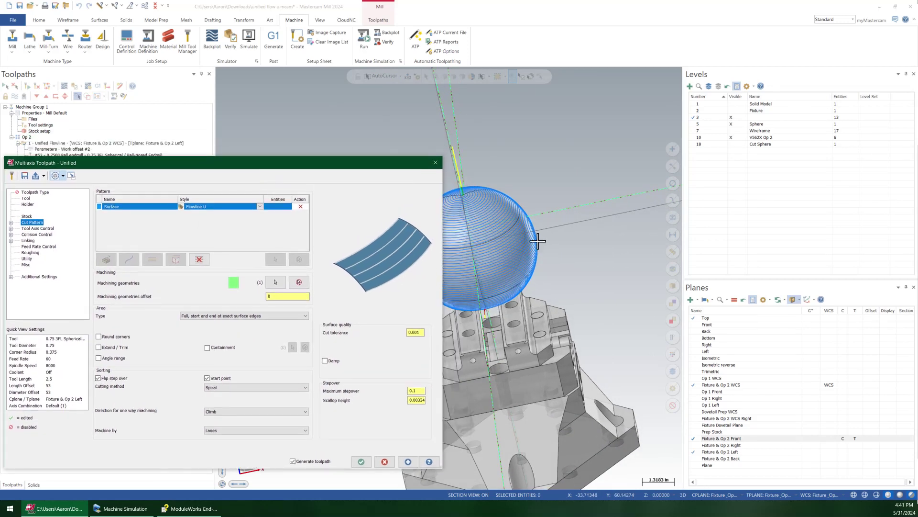
{"action": "scroll", "coordinate": [597, 235], "scroll_direction": "up", "scroll_amount": 2}
{"action": "scroll", "coordinate": [474, 260], "scroll_direction": "up", "scroll_amount": 3}
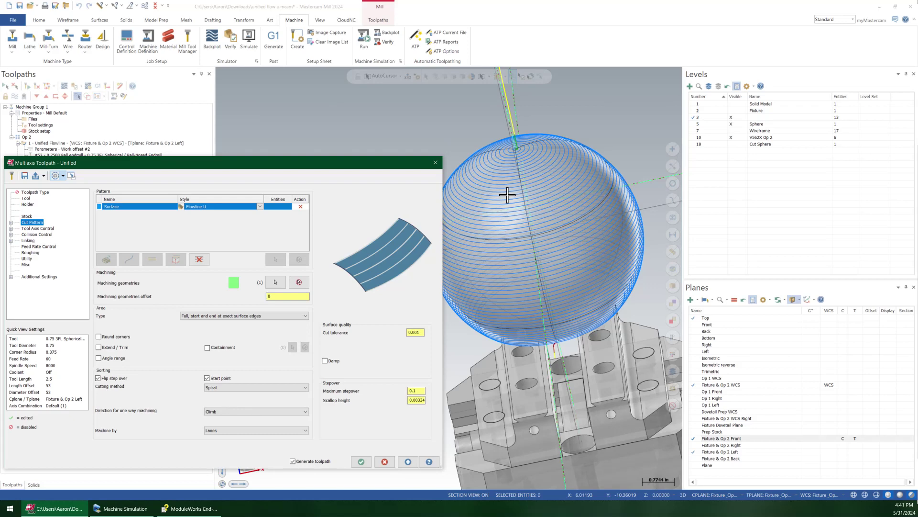
{"action": "key", "text": "Return"}
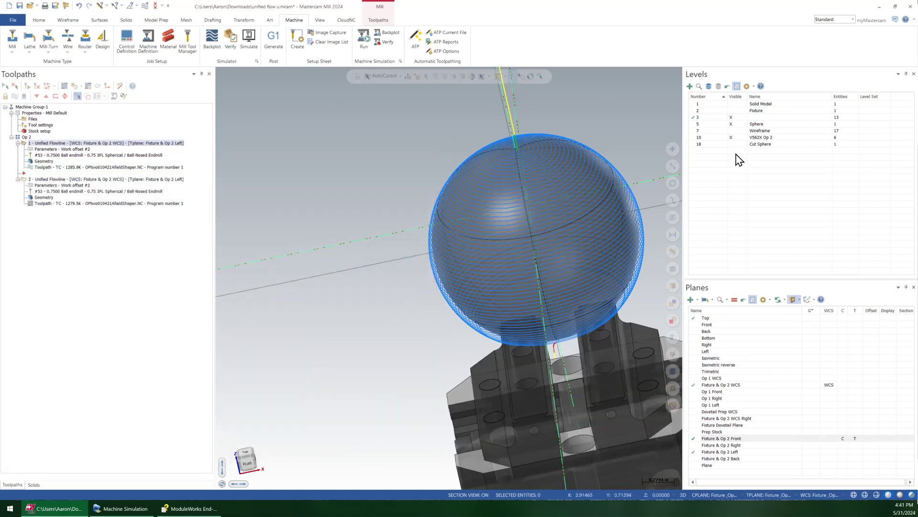
Step: Preview Curve Flowline curves on the sphere's solid face, comparing the U and V directions and ending on V
{"action": "left_click", "coordinate": [56, 113]}
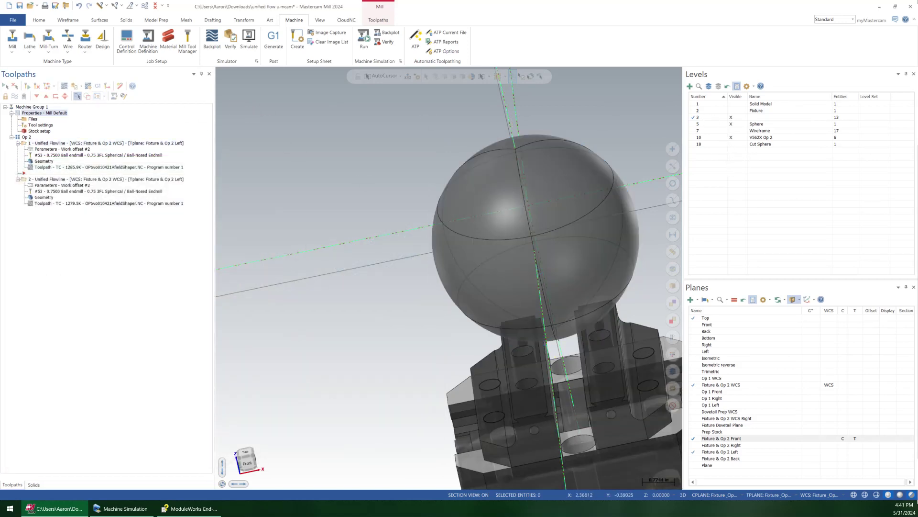
{"action": "left_click", "coordinate": [68, 20]}
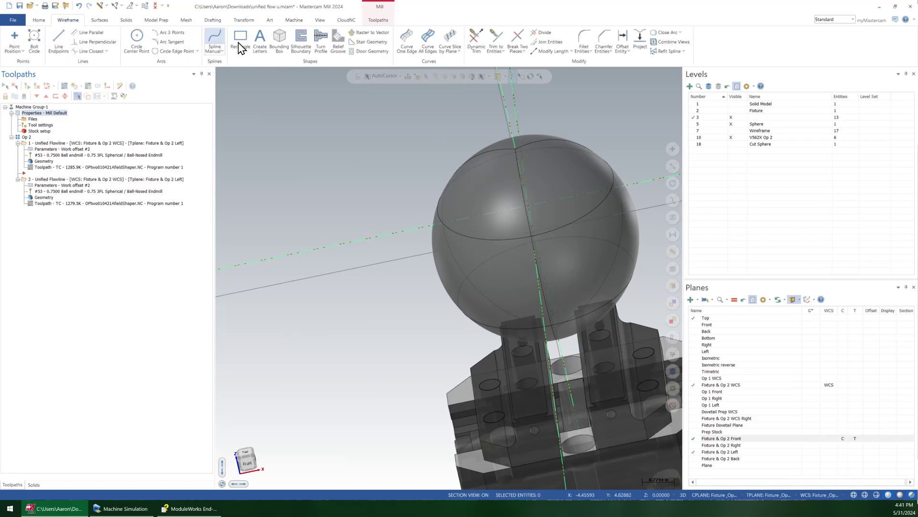
{"action": "left_click", "coordinate": [458, 53]}
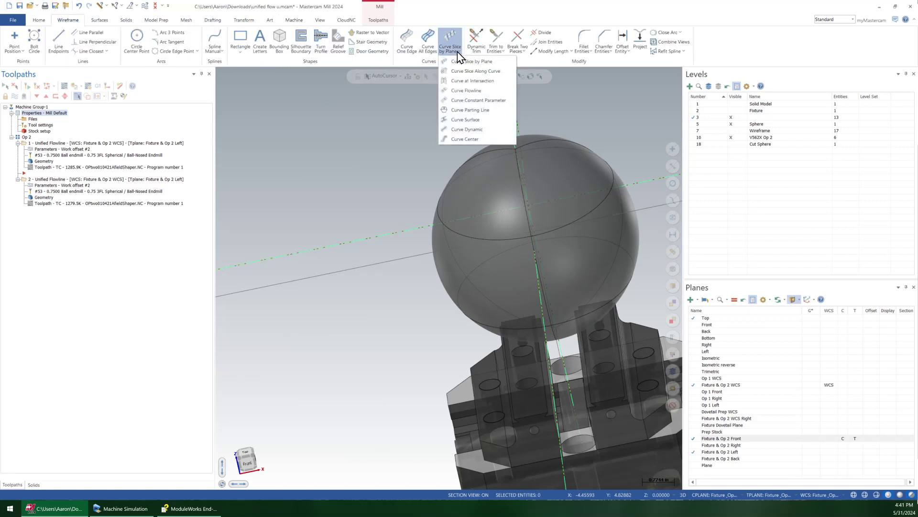
{"action": "left_click", "coordinate": [464, 89]}
{"action": "left_click", "coordinate": [513, 185]}
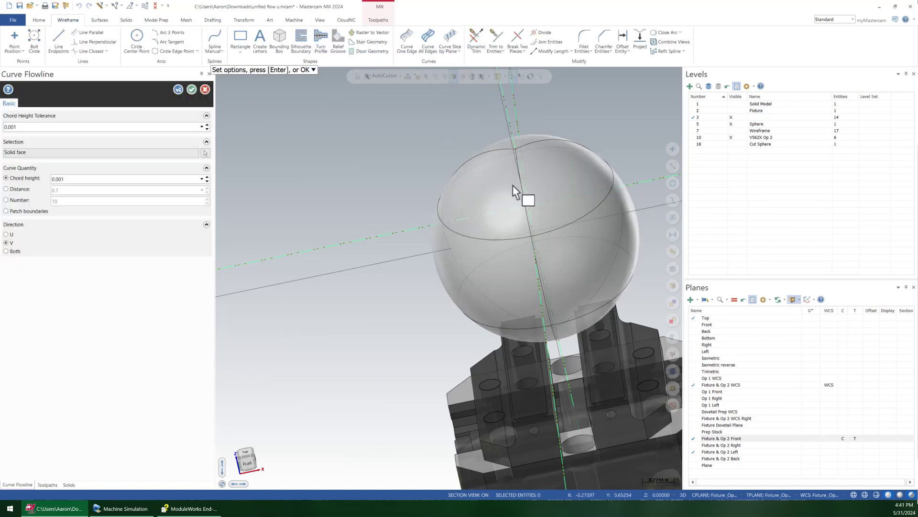
{"action": "left_click", "coordinate": [10, 235]}
{"action": "left_click", "coordinate": [12, 242]}
{"action": "left_click", "coordinate": [11, 236]}
{"action": "left_click", "coordinate": [11, 243]}
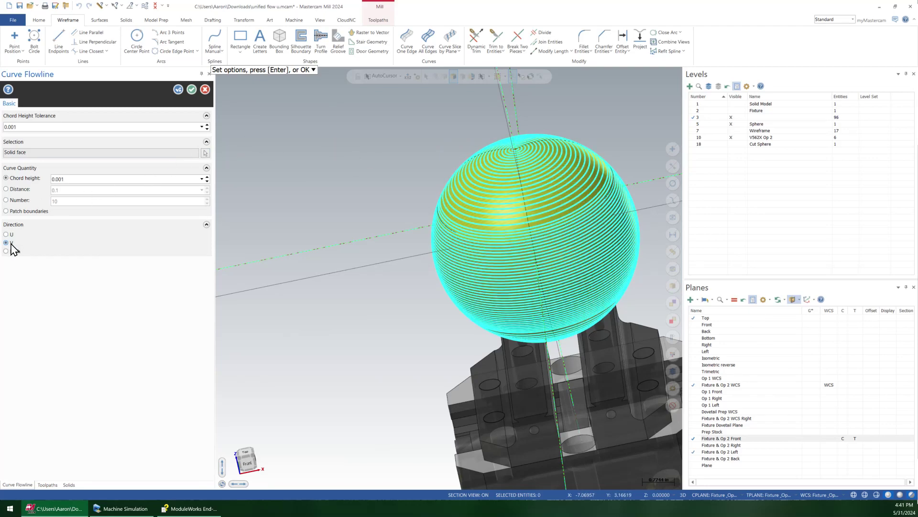
Step: Examine the V-direction curve preview around the sphere's pole from several angles and discard it
{"action": "scroll", "coordinate": [512, 180], "scroll_direction": "up", "scroll_amount": 6}
{"action": "middle_click_drag", "start_coordinate": [521, 173], "coordinate": [429, 174]}
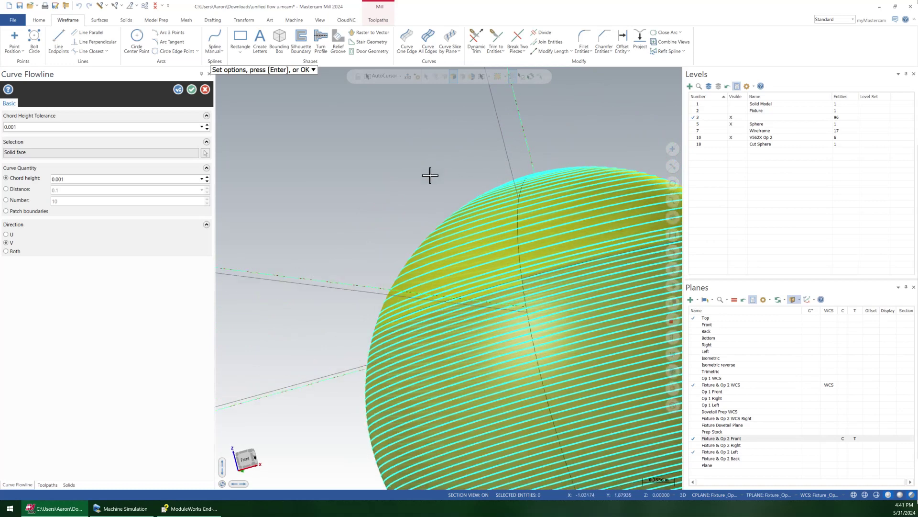
{"action": "scroll", "coordinate": [492, 216], "scroll_direction": "down", "scroll_amount": 3}
{"action": "middle_click_drag", "start_coordinate": [492, 215], "coordinate": [385, 239]}
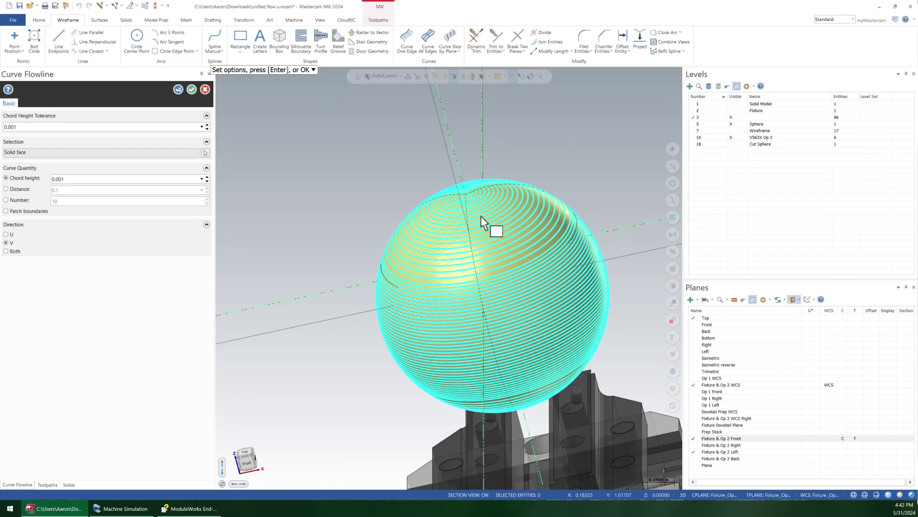
{"action": "left_click", "coordinate": [205, 89]}
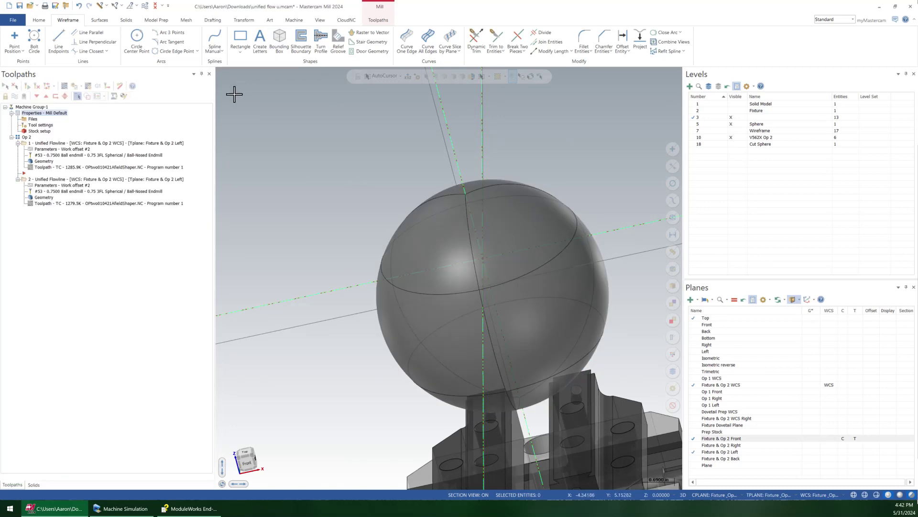
Step: Reopen the first operation's cut pattern parameters and review the Flowline U style, sorting, cut tolerance and maximum stepover settings
{"action": "left_click", "coordinate": [90, 152]}
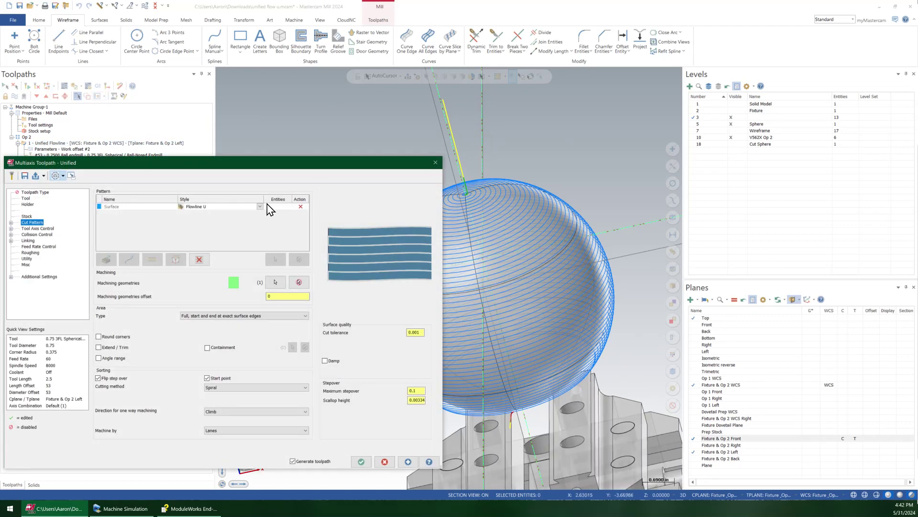
{"action": "left_click", "coordinate": [268, 205]}
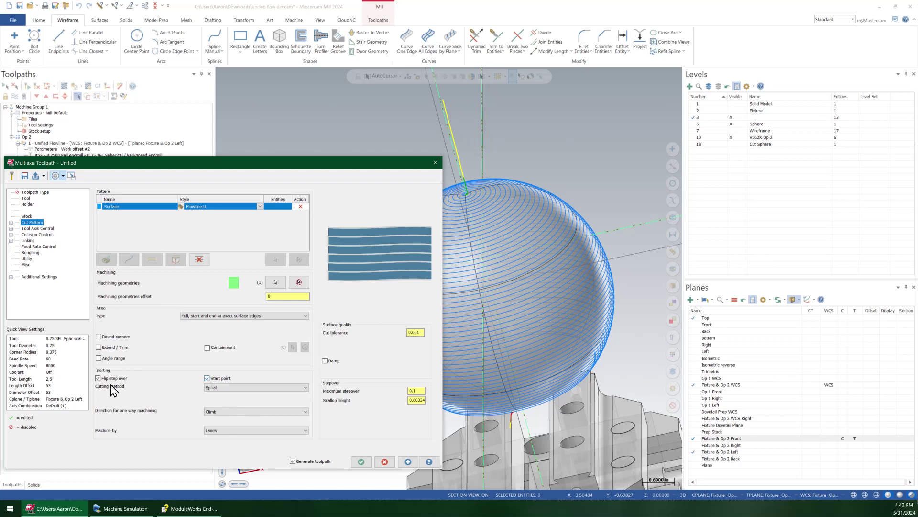
{"action": "middle_click_drag", "start_coordinate": [582, 312], "coordinate": [607, 308]}
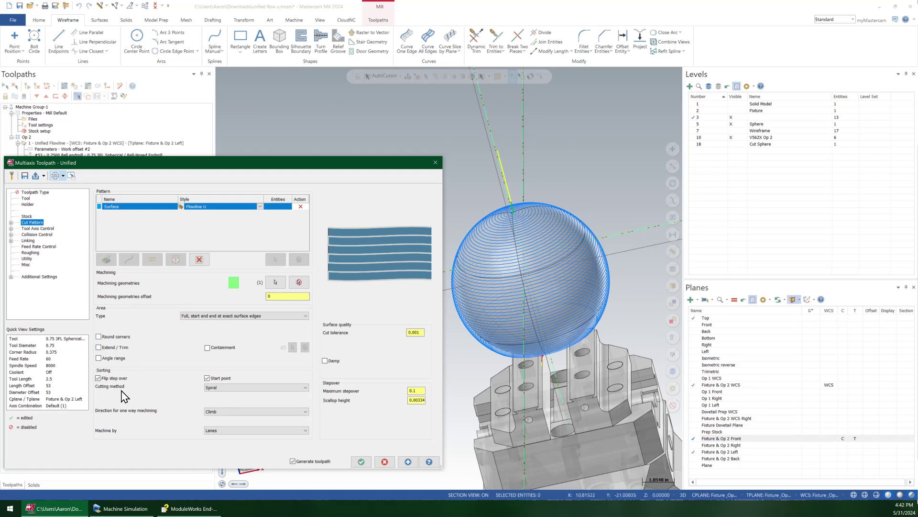
{"action": "left_click", "coordinate": [419, 333]}
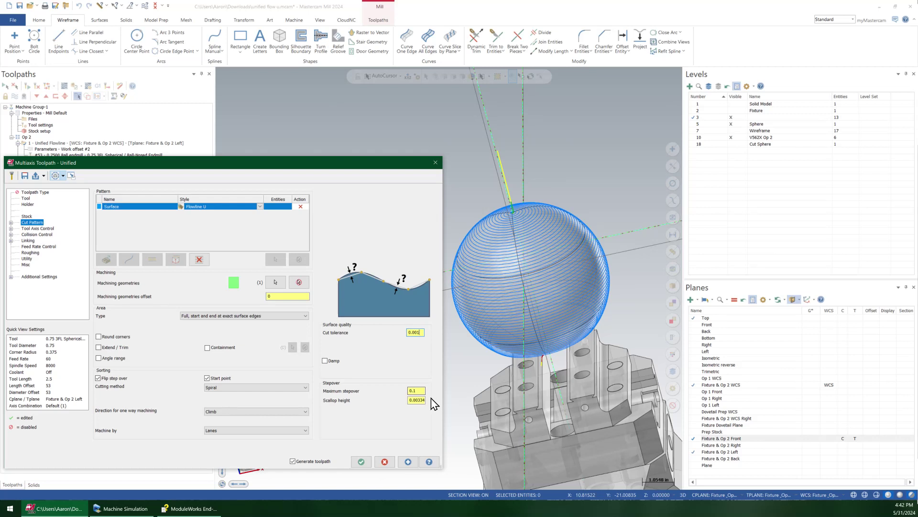
{"action": "left_click", "coordinate": [417, 390]}
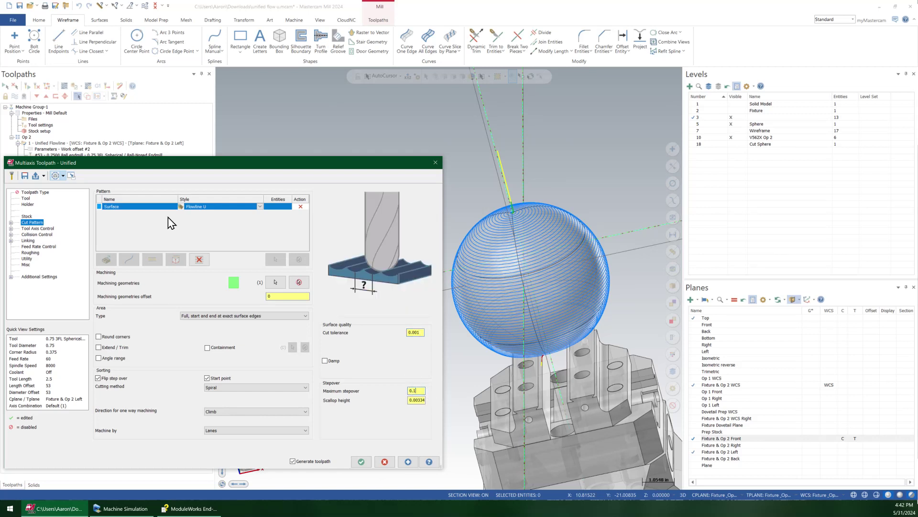
Step: Review the operation's tool axis control settings, including To Chain and the available curve tilt types, without changing them
{"action": "left_click", "coordinate": [41, 234]}
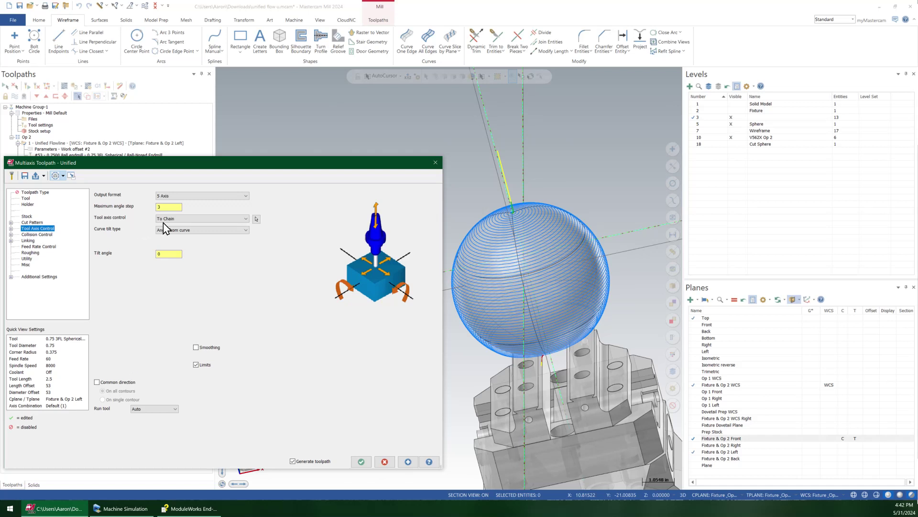
{"action": "left_click", "coordinate": [200, 218]}
{"action": "left_click", "coordinate": [200, 218]}
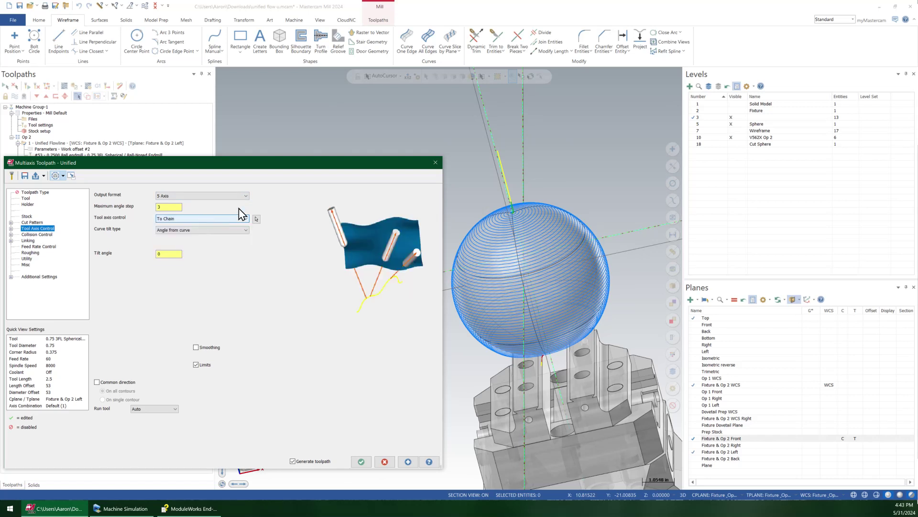
{"action": "left_click", "coordinate": [231, 230]}
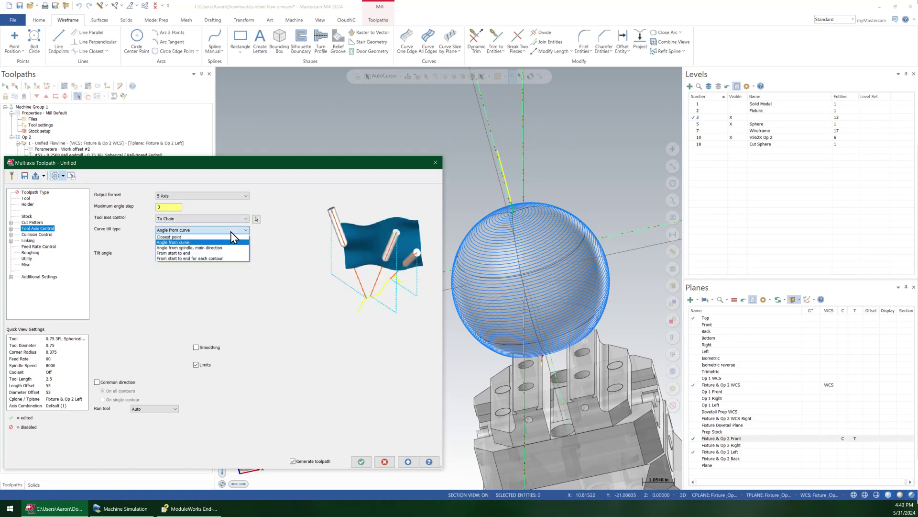
{"action": "left_click", "coordinate": [333, 251]}
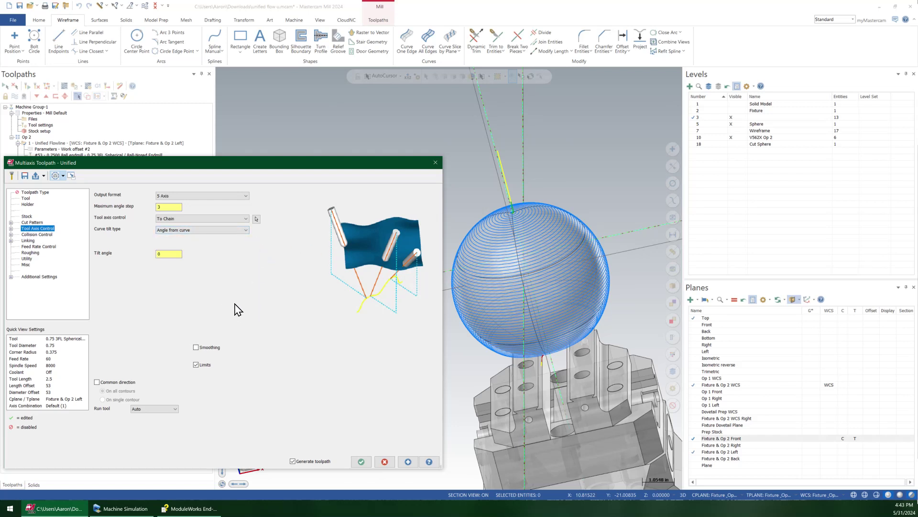
Step: Switch to the ModuleWorks End-User Documentation, place its window beside the toolpath parameters and expand the top-level contents
{"action": "mouse_move", "coordinate": [190, 513]}
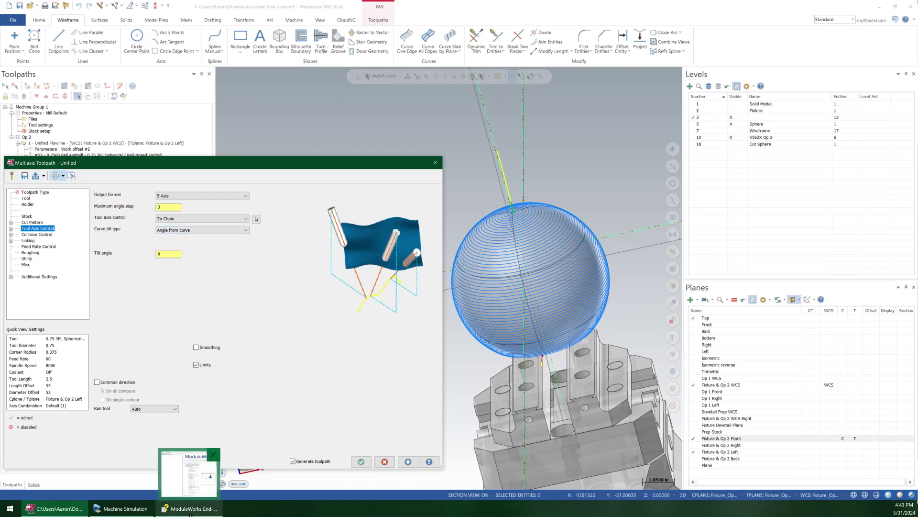
{"action": "left_click", "coordinate": [191, 511]}
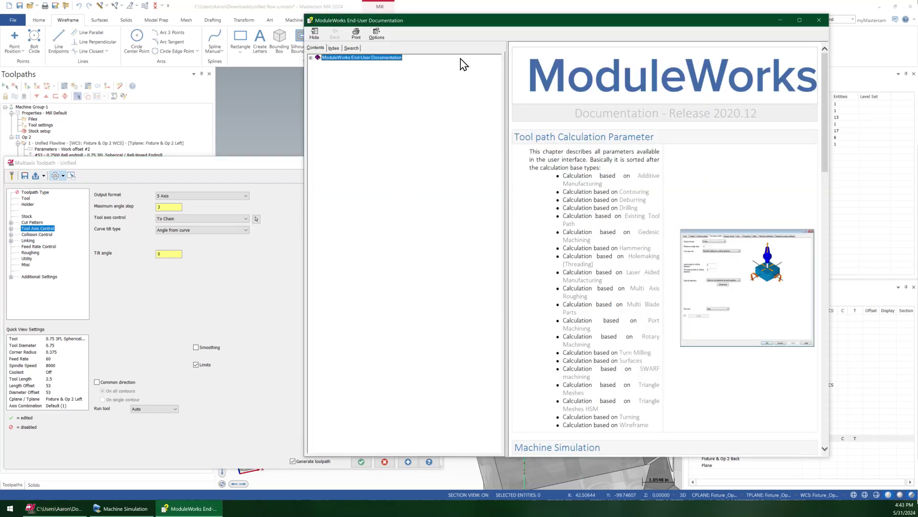
{"action": "left_click_drag", "start_coordinate": [464, 23], "coordinate": [402, 34]}
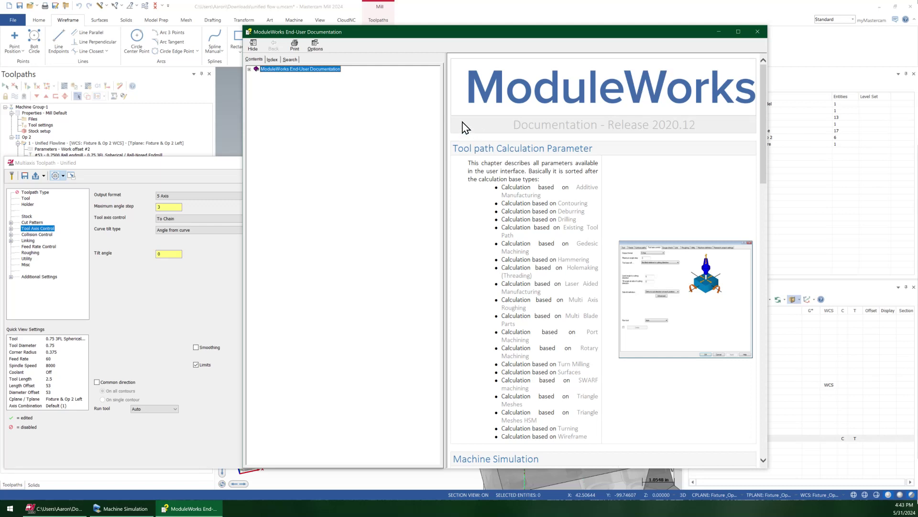
{"action": "left_click", "coordinate": [249, 69]}
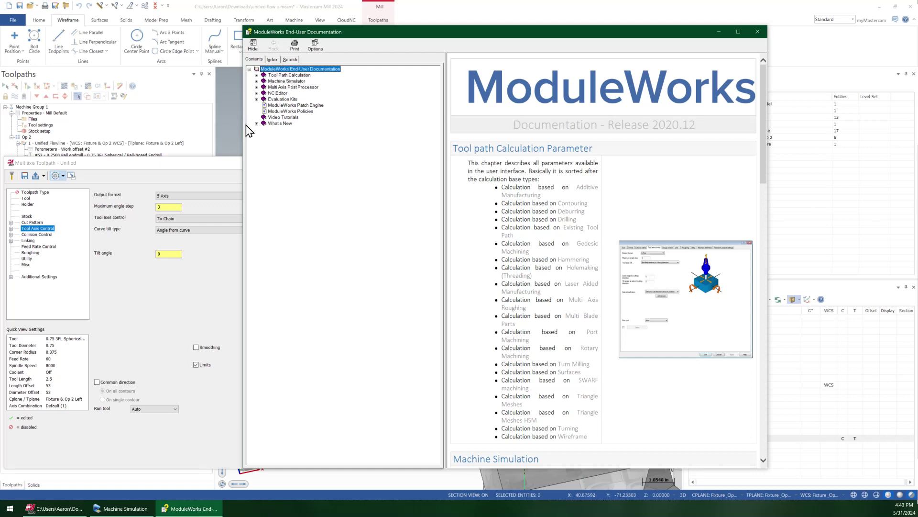
{"action": "left_click_drag", "start_coordinate": [327, 31], "coordinate": [376, 44]}
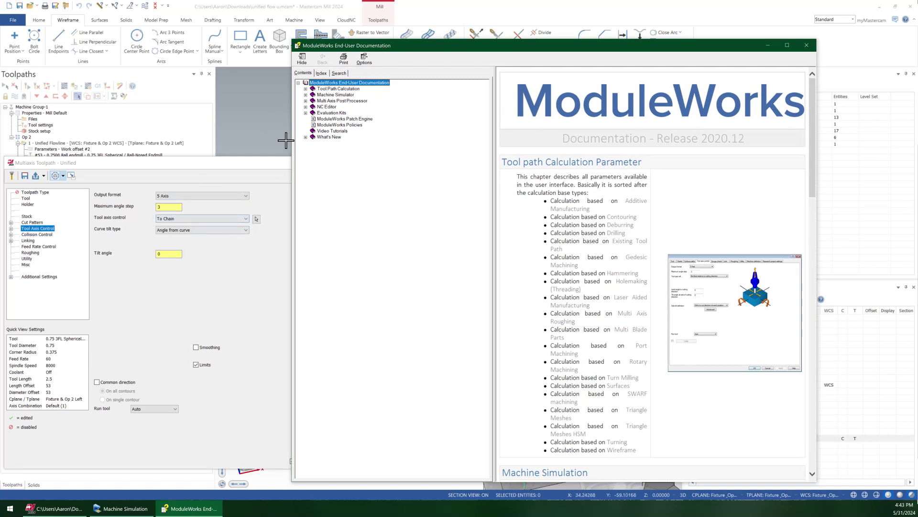
Step: Find the Curve tilt type topics for a tool axis tilted through a curve, within the surface-based calculation's tilting strategies
{"action": "left_click", "coordinate": [319, 89]}
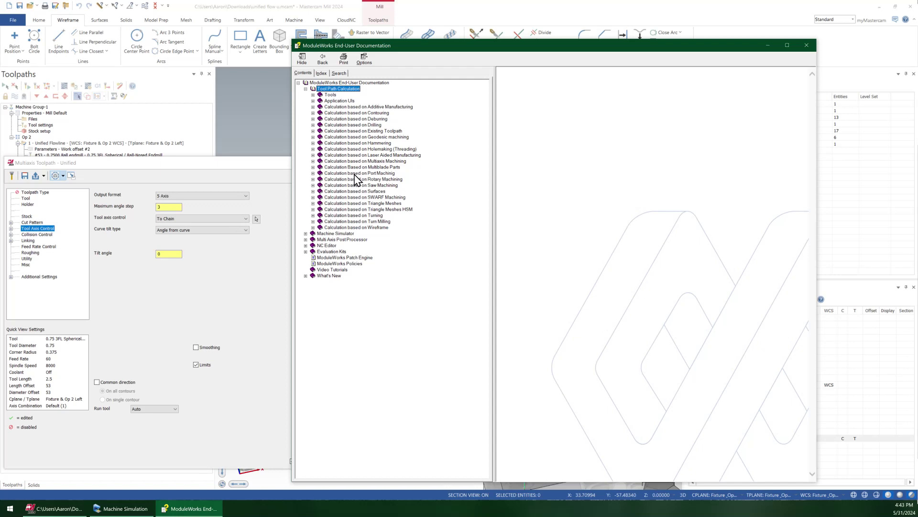
{"action": "left_click", "coordinate": [313, 191]}
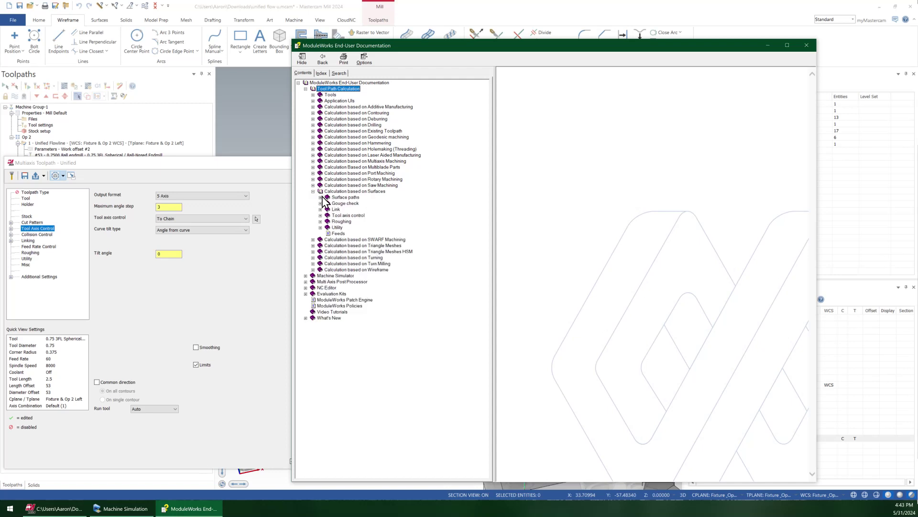
{"action": "left_click", "coordinate": [323, 216]}
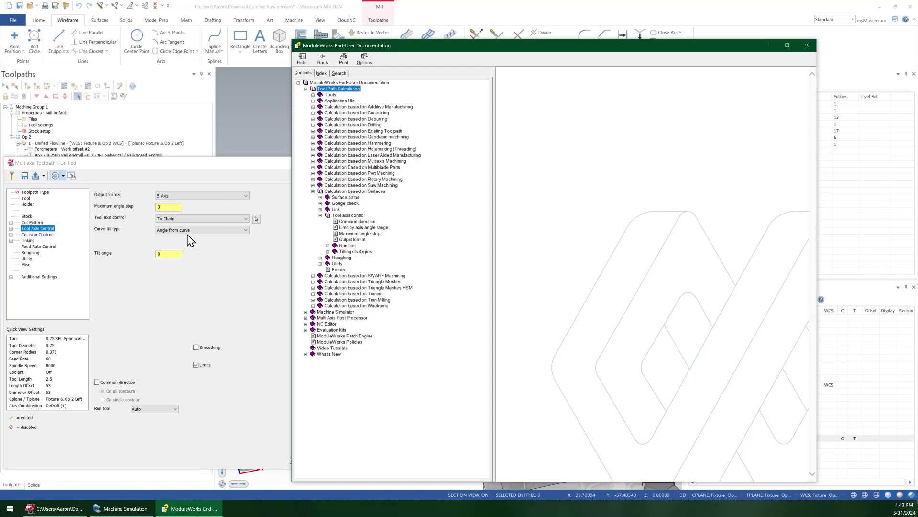
{"action": "left_click", "coordinate": [327, 252]}
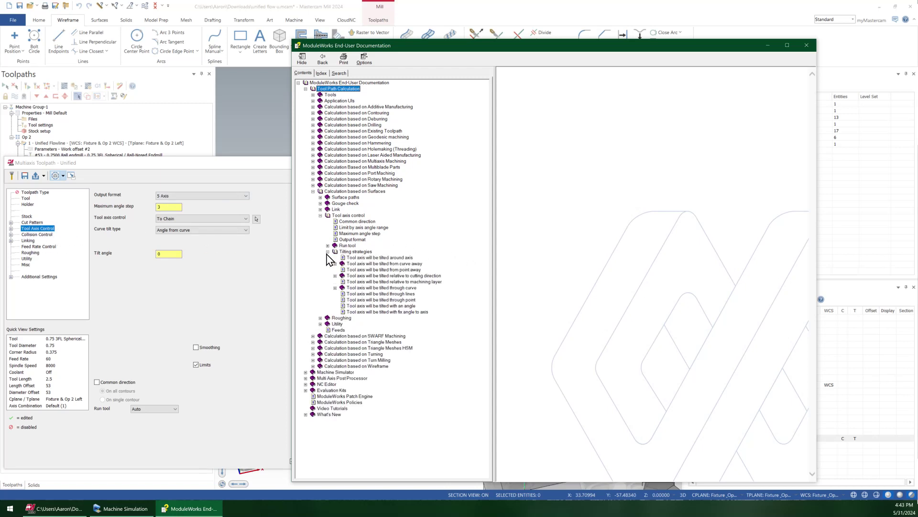
{"action": "left_click", "coordinate": [363, 288]}
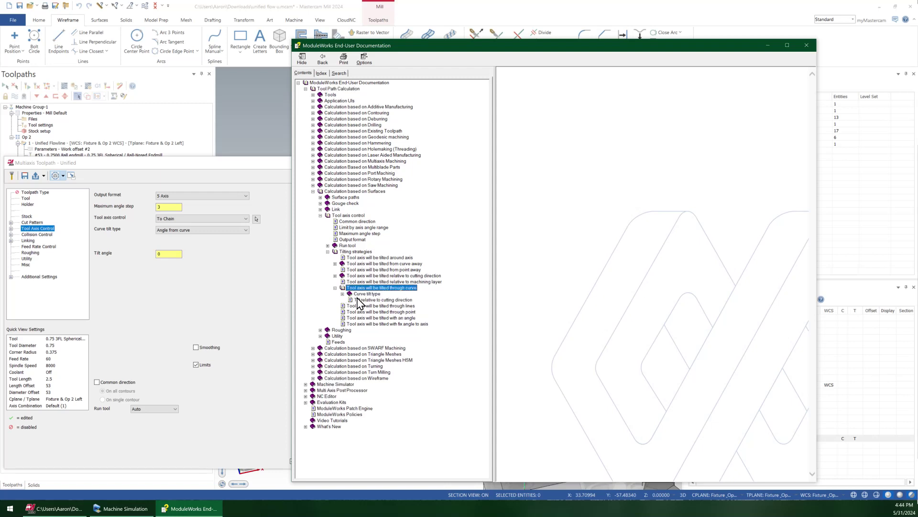
{"action": "left_click", "coordinate": [367, 293]}
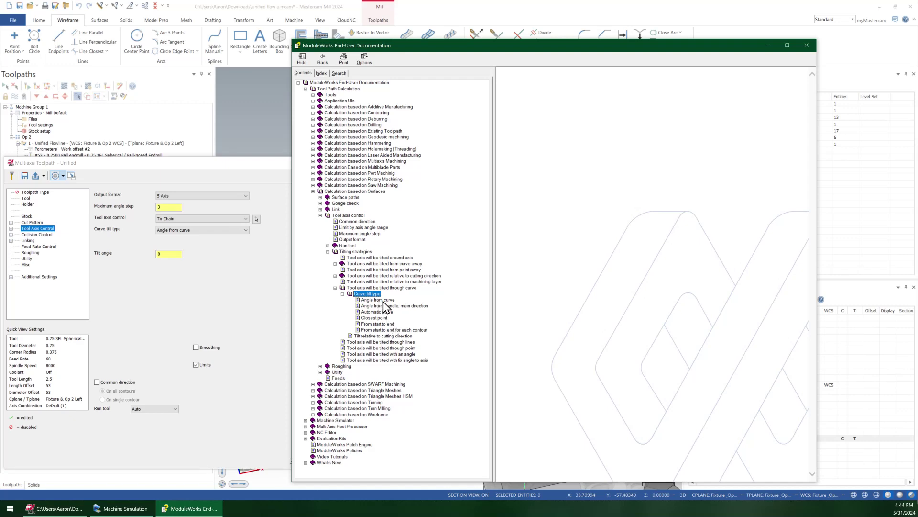
Step: Read the Angle from curve help page, covering how it works, the fixed tilt angle, the notes and the file example
{"action": "left_click", "coordinate": [383, 300]}
{"action": "scroll", "coordinate": [706, 258], "scroll_direction": "down", "scroll_amount": 3}
{"action": "scroll", "coordinate": [713, 238], "scroll_direction": "up", "scroll_amount": 3}
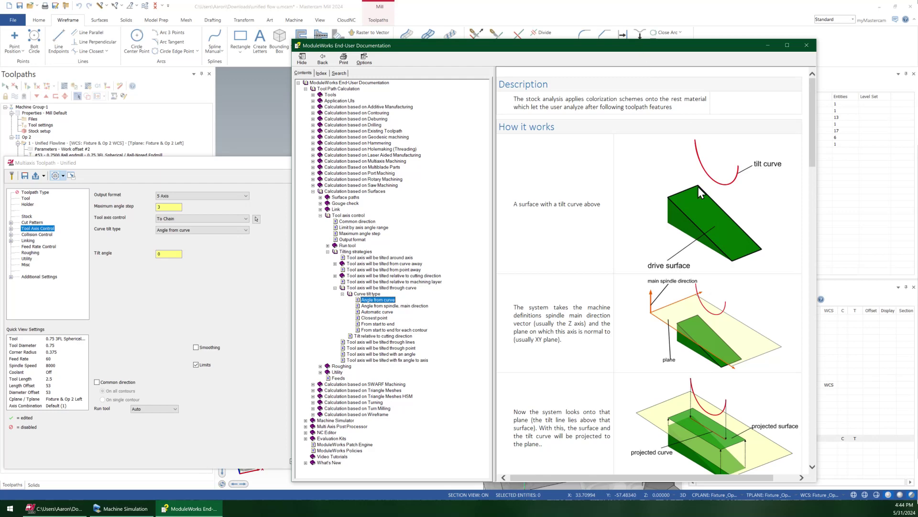
{"action": "scroll", "coordinate": [679, 241], "scroll_direction": "down", "scroll_amount": 6}
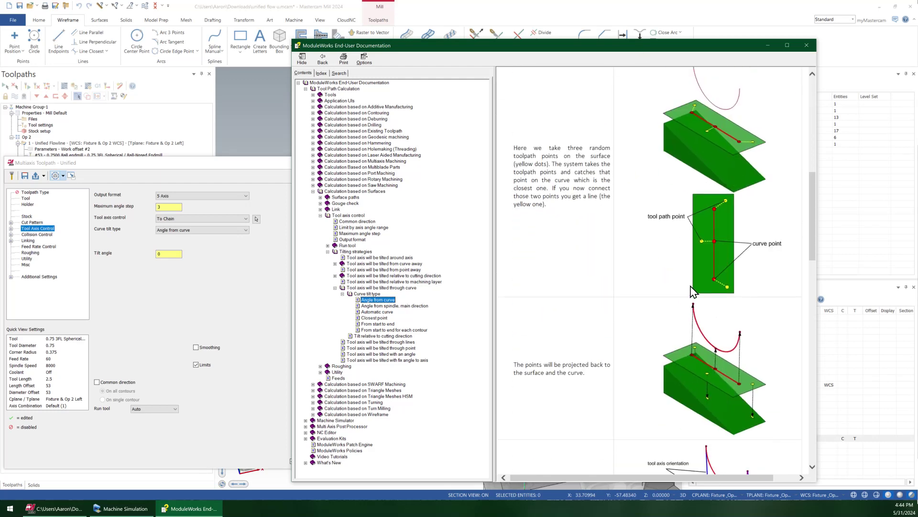
{"action": "scroll", "coordinate": [693, 249], "scroll_direction": "down", "scroll_amount": 6}
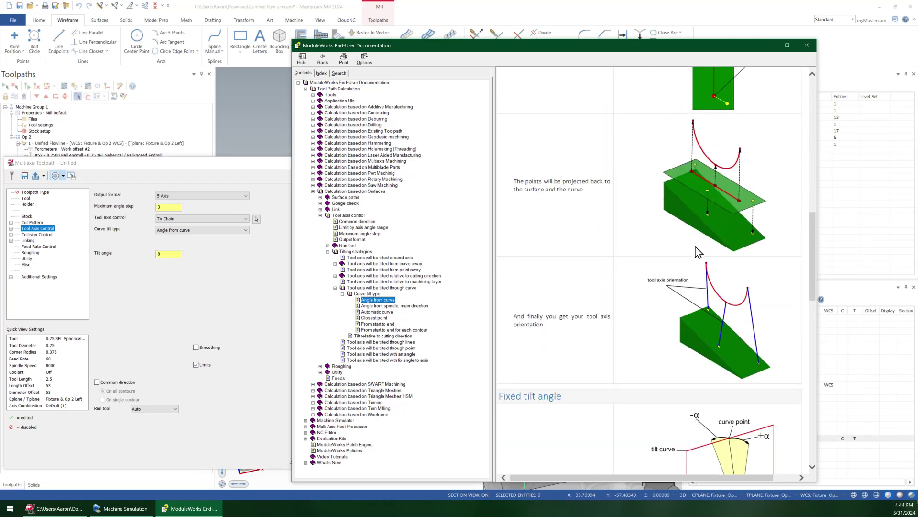
{"action": "scroll", "coordinate": [737, 287], "scroll_direction": "down", "scroll_amount": 5}
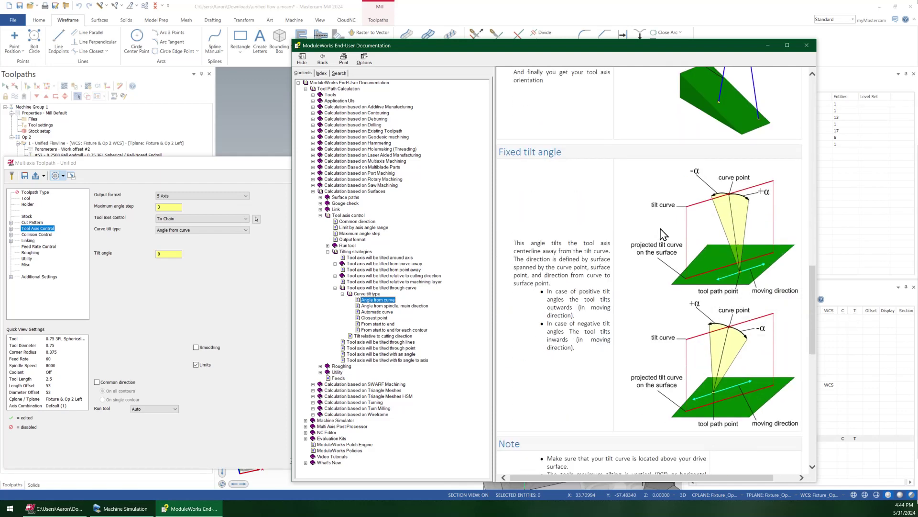
{"action": "scroll", "coordinate": [643, 323], "scroll_direction": "down", "scroll_amount": 4}
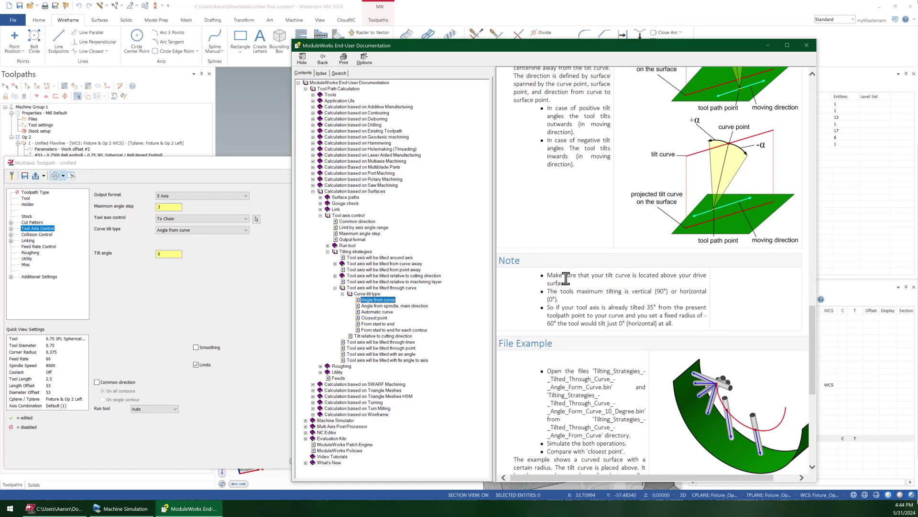
{"action": "scroll", "coordinate": [621, 273], "scroll_direction": "down", "scroll_amount": 4}
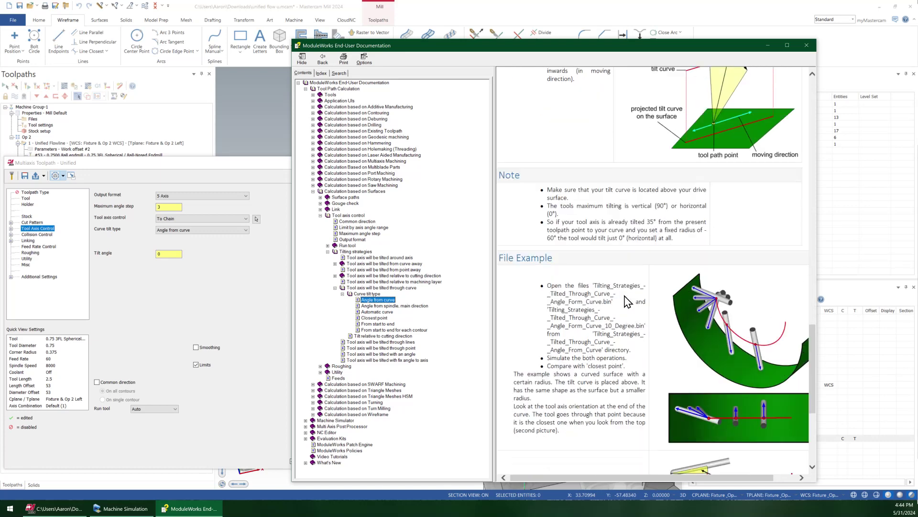
{"action": "scroll", "coordinate": [636, 210], "scroll_direction": "down", "scroll_amount": 2}
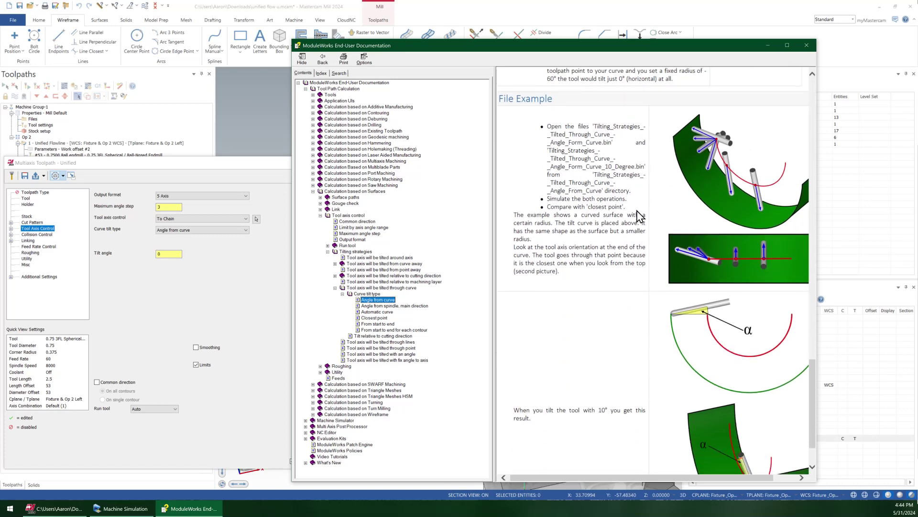
{"action": "scroll", "coordinate": [624, 220], "scroll_direction": "down", "scroll_amount": 1}
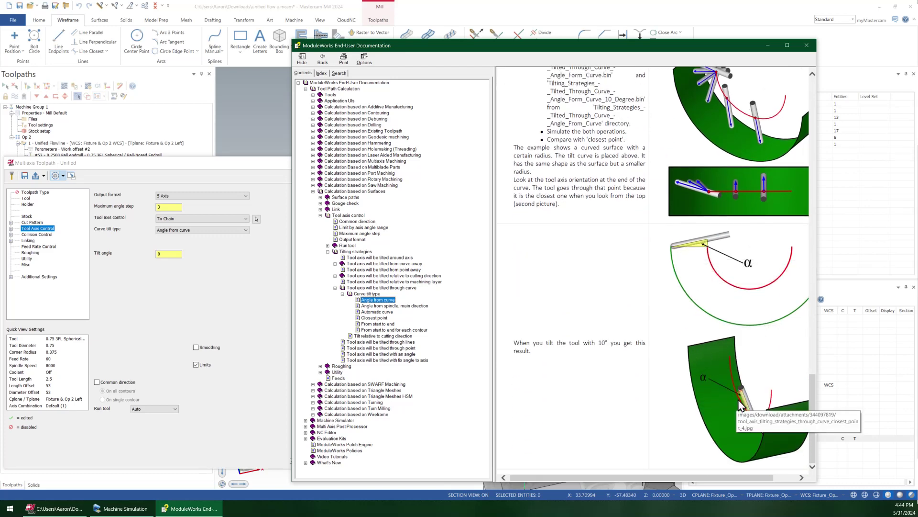
{"action": "scroll", "coordinate": [717, 354], "scroll_direction": "up", "scroll_amount": 20}
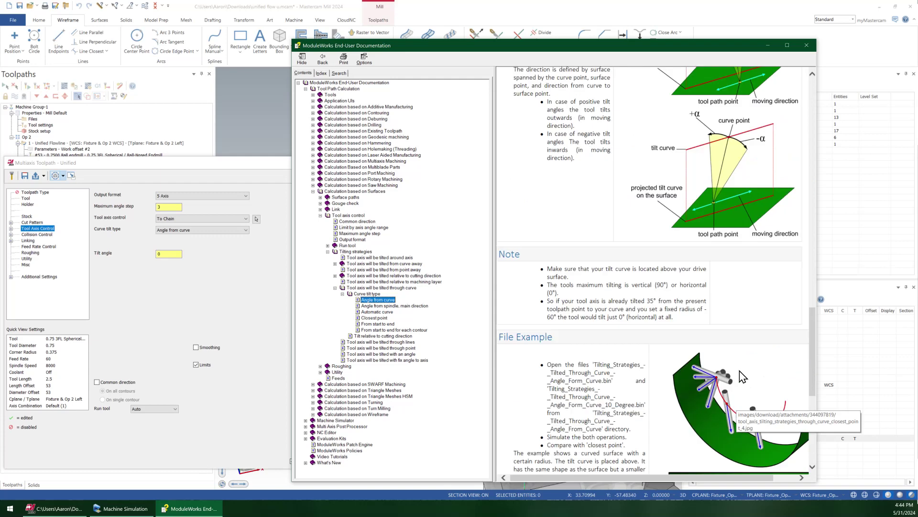
Step: Switch back to Mastercam and inspect the tool axis control's tilt chain relative to the sphere, keeping the chain selection
{"action": "left_click", "coordinate": [595, 12]}
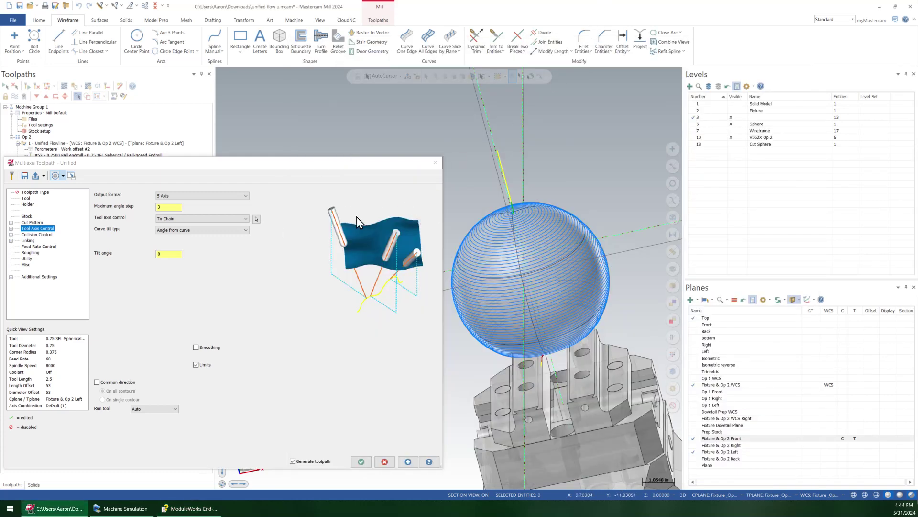
{"action": "left_click", "coordinate": [256, 218]}
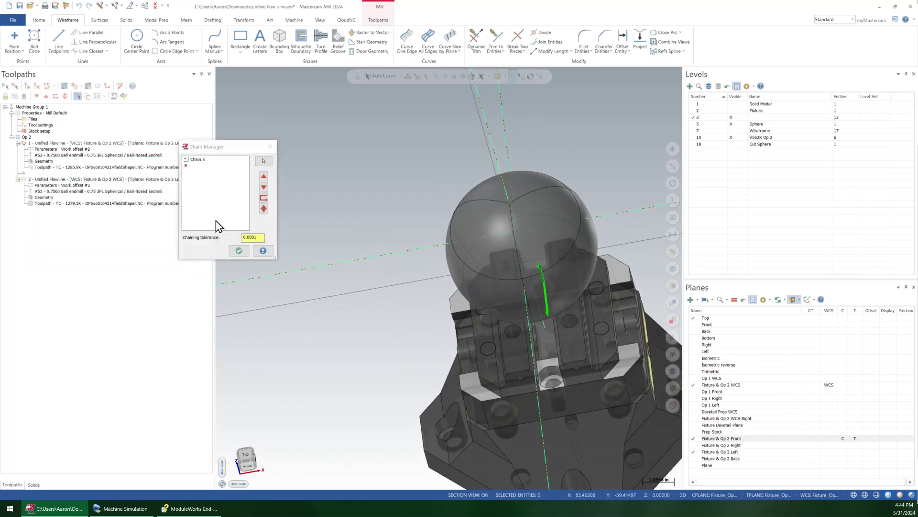
{"action": "left_click", "coordinate": [204, 160]}
{"action": "scroll", "coordinate": [521, 351], "scroll_direction": "up", "scroll_amount": 3}
{"action": "scroll", "coordinate": [522, 351], "scroll_direction": "up", "scroll_amount": 5}
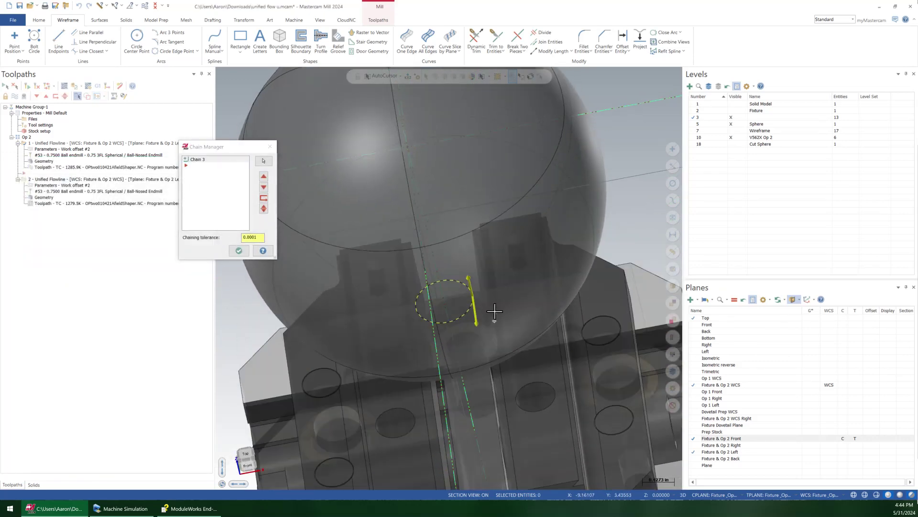
{"action": "scroll", "coordinate": [457, 297], "scroll_direction": "down", "scroll_amount": 5}
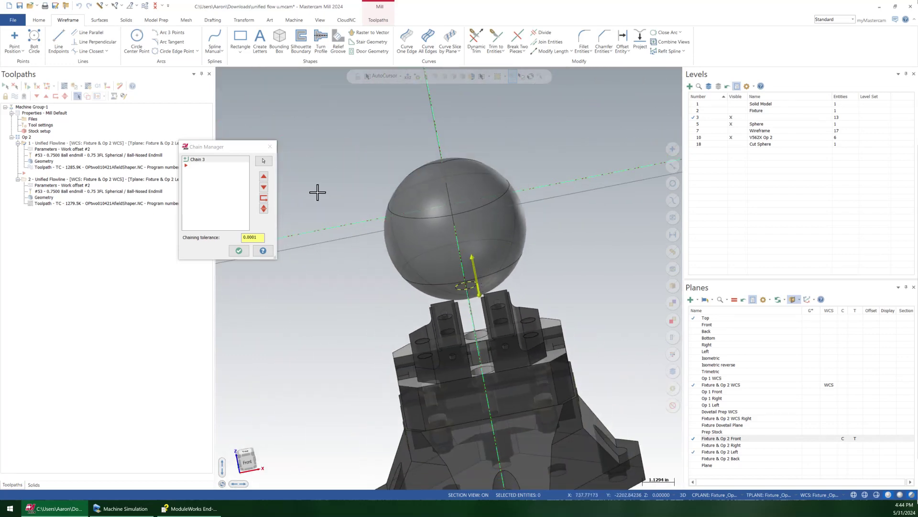
{"action": "left_click", "coordinate": [239, 250]}
Step: In the front view, sketch a horizontal line about 1.37 in long across the centerline near the sphere's bottom
{"action": "key", "text": "alt+2"}
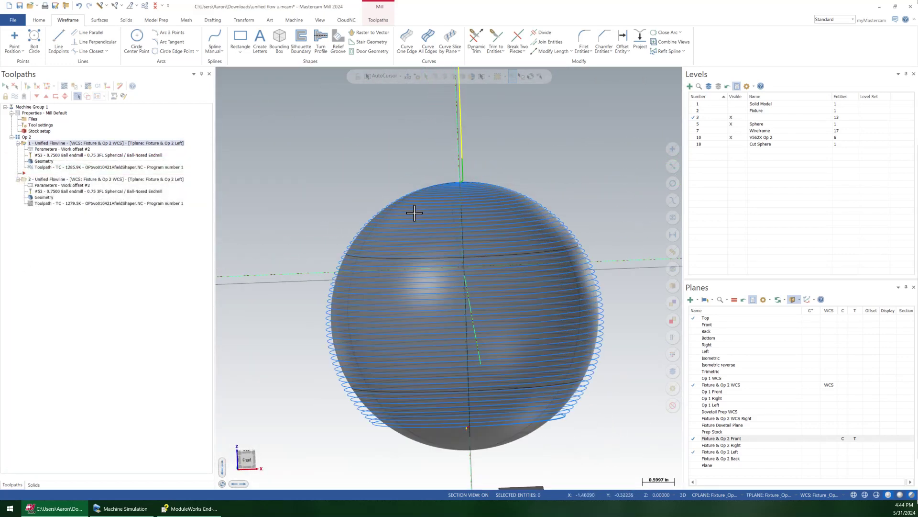
{"action": "scroll", "coordinate": [421, 291], "scroll_direction": "up", "scroll_amount": 3}
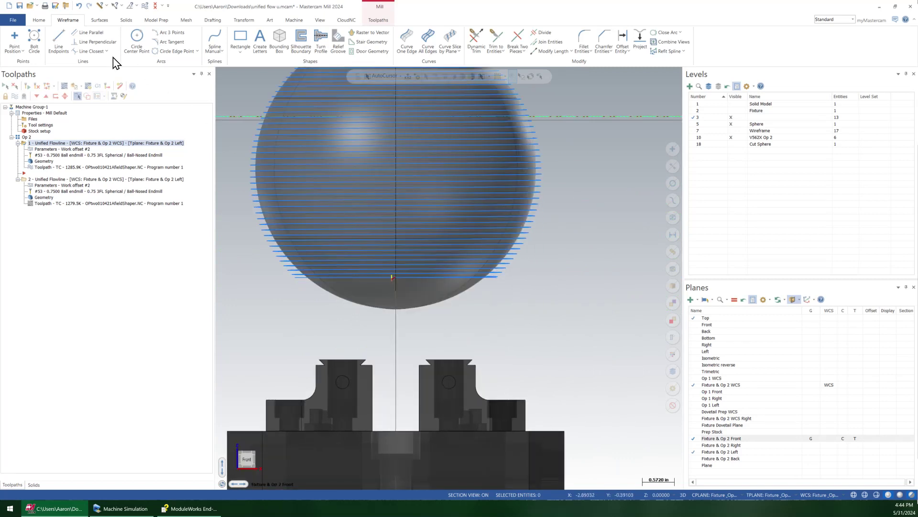
{"action": "left_click", "coordinate": [59, 40]}
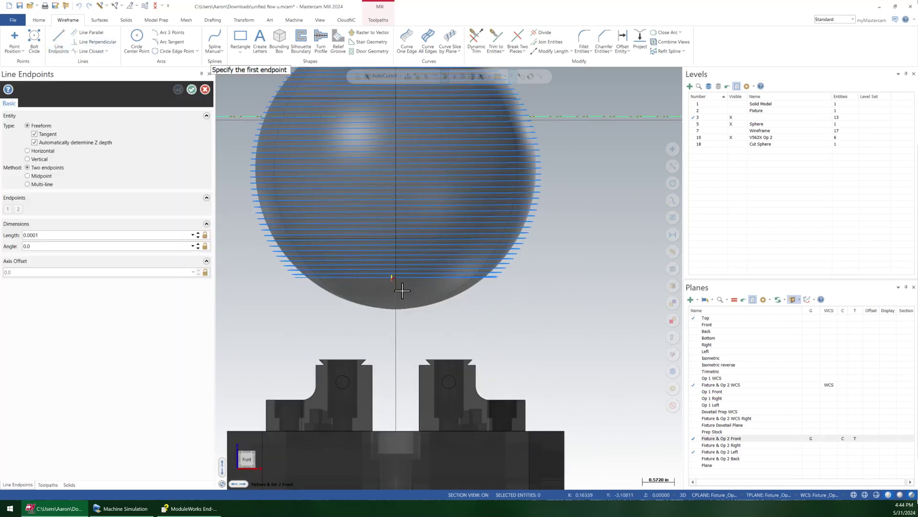
{"action": "left_click", "coordinate": [353, 287]}
{"action": "left_click", "coordinate": [429, 290]}
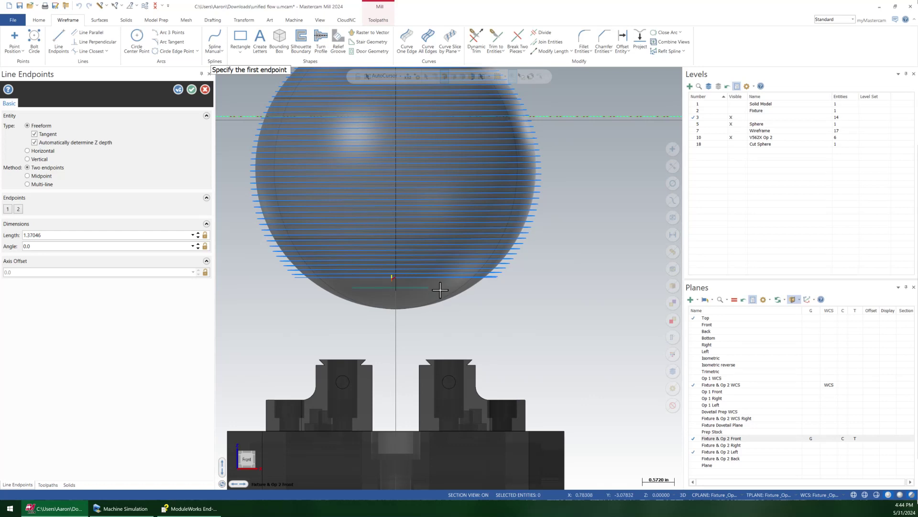
Step: Draw two nearly vertical lines from the horizontal line's +X end to the sphere's upper surface, the second about 4.54 in long
{"action": "scroll", "coordinate": [437, 292], "scroll_direction": "down", "scroll_amount": 1}
{"action": "left_click", "coordinate": [433, 297]}
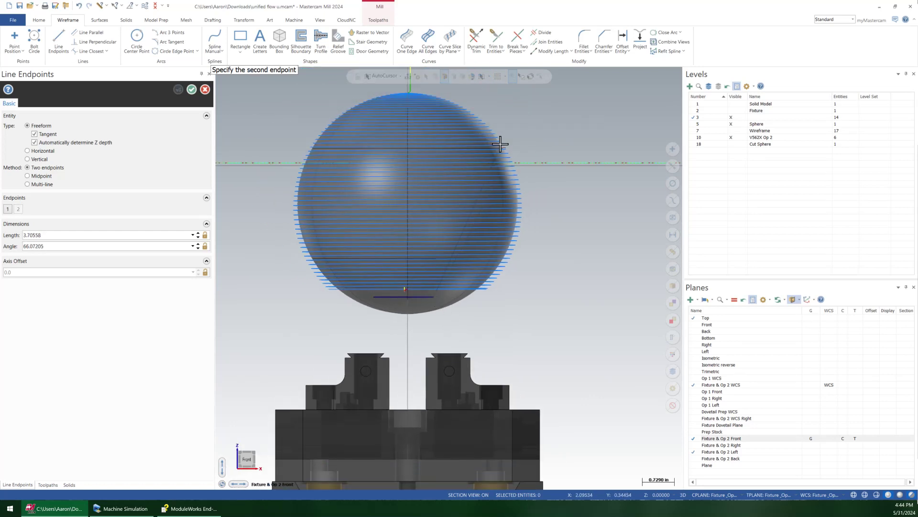
{"action": "left_click", "coordinate": [438, 97]}
{"action": "left_click", "coordinate": [434, 297]}
{"action": "scroll", "coordinate": [432, 96], "scroll_direction": "up", "scroll_amount": 3}
{"action": "left_click", "coordinate": [428, 92]}
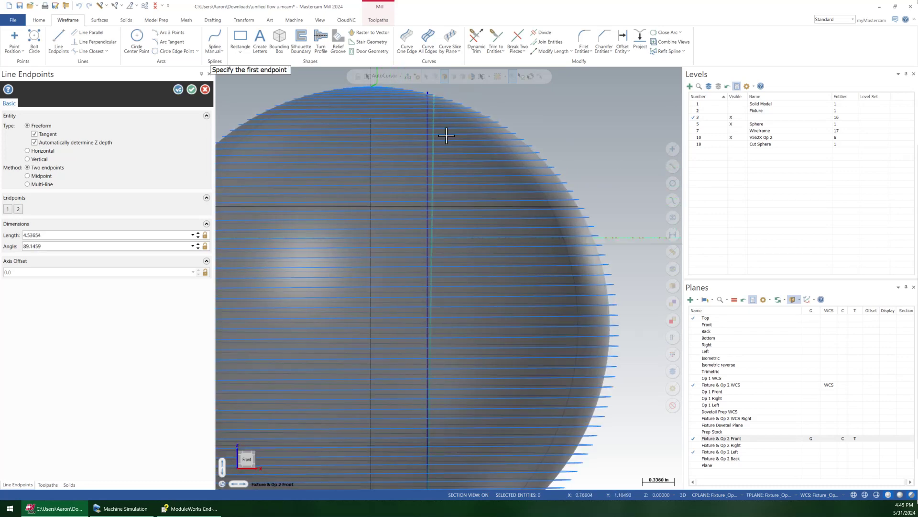
Step: Draw two more nearly vertical lines from the horizontal line's +X end to the sphere's upper surface, about 4.56 in and 4.54 in long
{"action": "scroll", "coordinate": [446, 136], "scroll_direction": "down", "scroll_amount": 2}
{"action": "left_click", "coordinate": [433, 463]}
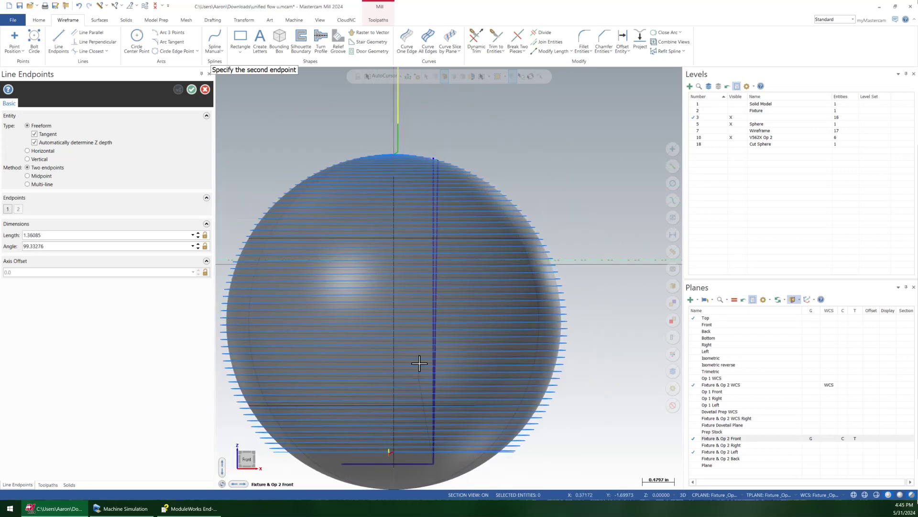
{"action": "scroll", "coordinate": [431, 147], "scroll_direction": "up", "scroll_amount": 4}
{"action": "left_click", "coordinate": [437, 142]}
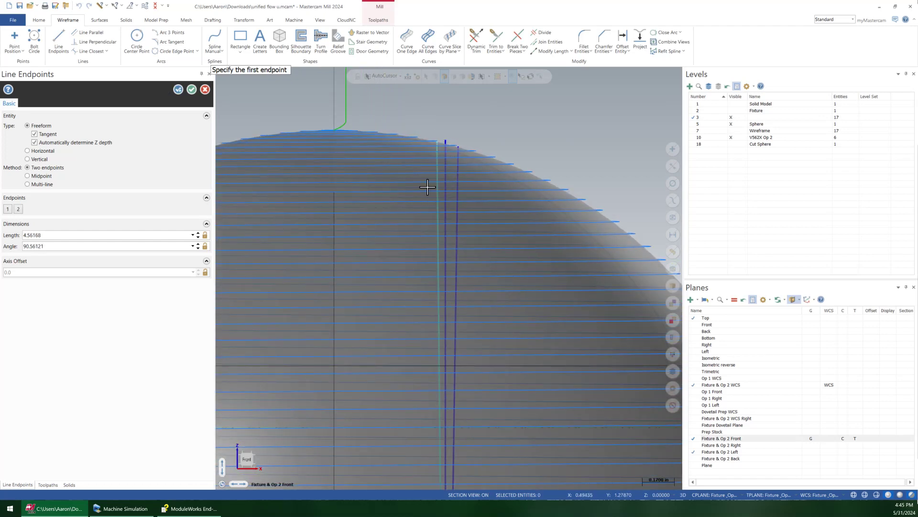
{"action": "scroll", "coordinate": [488, 129], "scroll_direction": "down", "scroll_amount": 3}
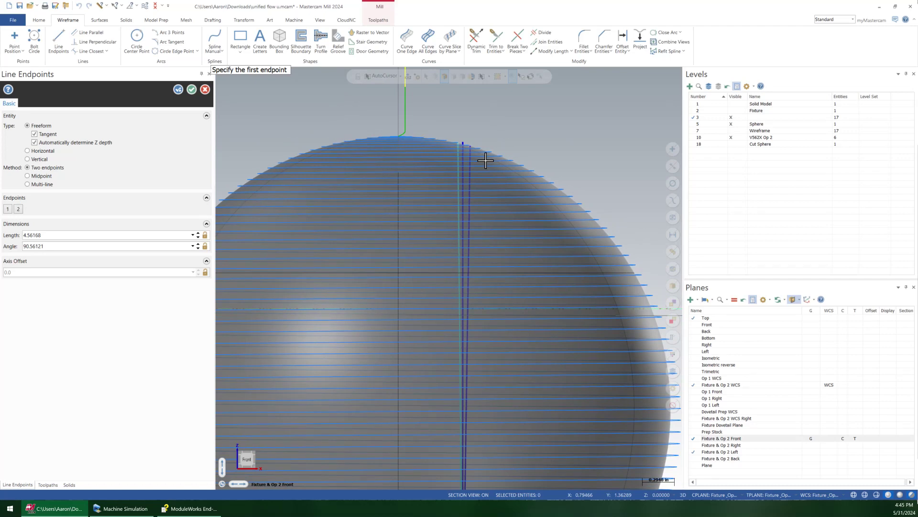
{"action": "scroll", "coordinate": [475, 118], "scroll_direction": "down", "scroll_amount": 3}
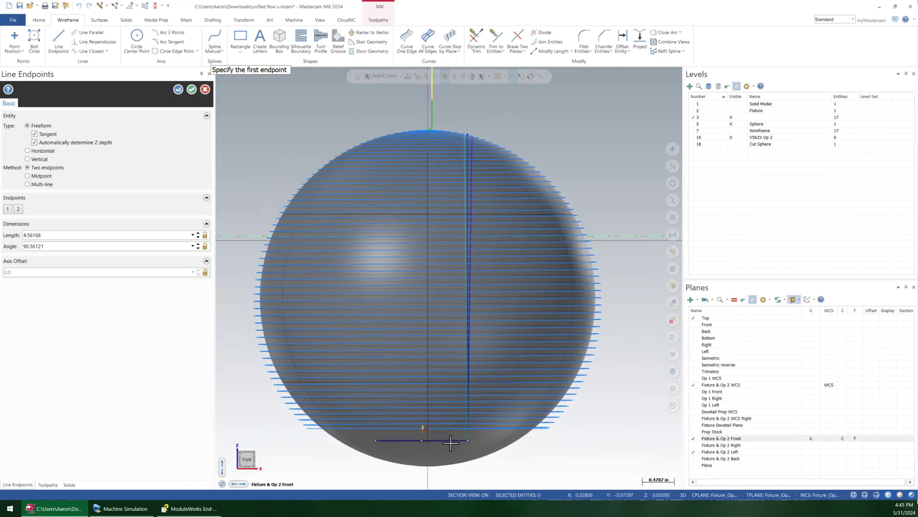
{"action": "left_click", "coordinate": [467, 440]}
{"action": "scroll", "coordinate": [468, 158], "scroll_direction": "up", "scroll_amount": 7}
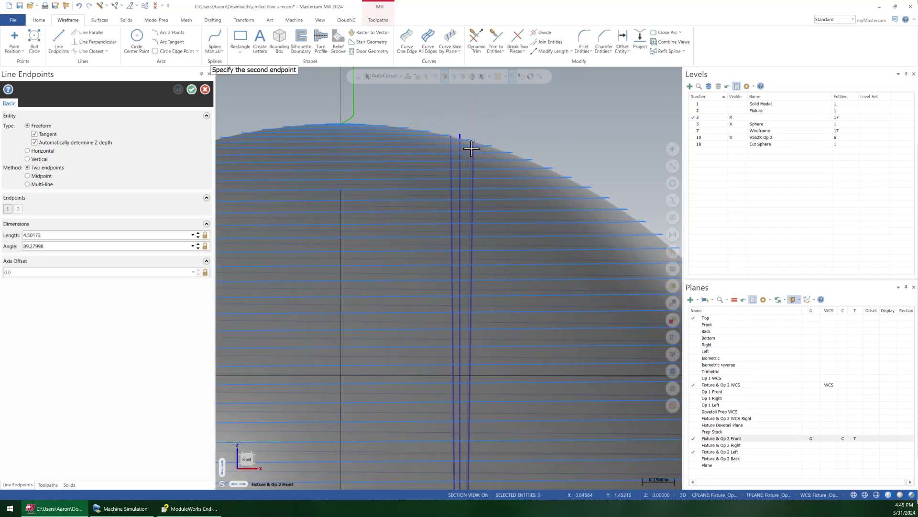
{"action": "scroll", "coordinate": [471, 150], "scroll_direction": "up", "scroll_amount": 4}
{"action": "left_click", "coordinate": [479, 146]}
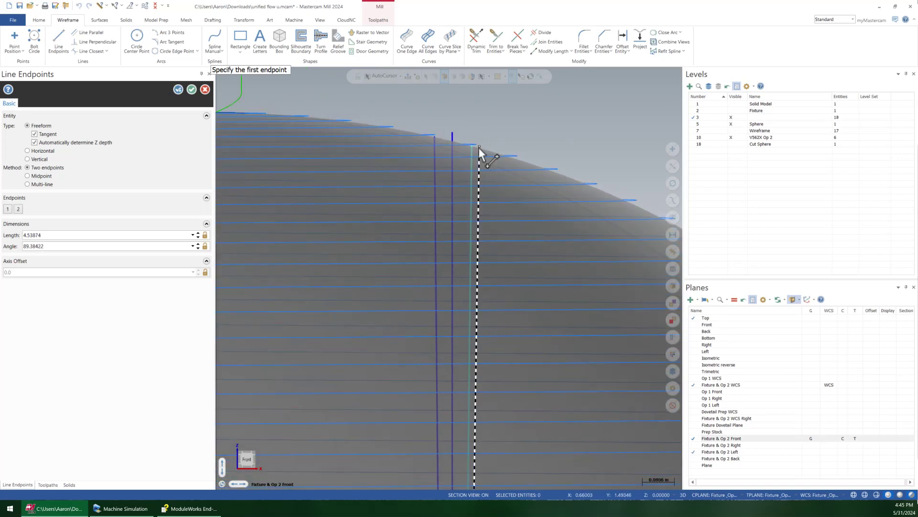
{"action": "scroll", "coordinate": [479, 152], "scroll_direction": "down", "scroll_amount": 10}
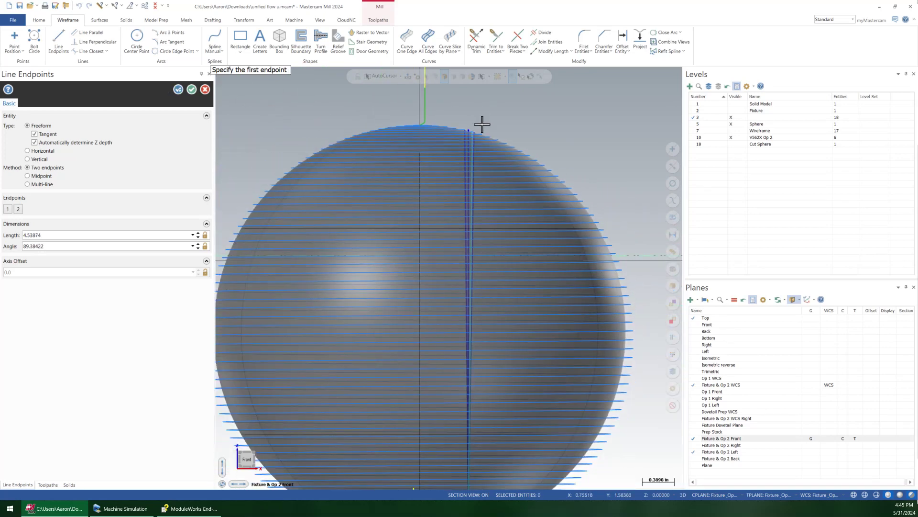
{"action": "key", "text": "Escape"}
Step: Delete the four nearly vertical lines running from the horizontal line's end to the sphere's upper surface
{"action": "scroll", "coordinate": [477, 127], "scroll_direction": "up", "scroll_amount": 4}
{"action": "left_click", "coordinate": [458, 139]}
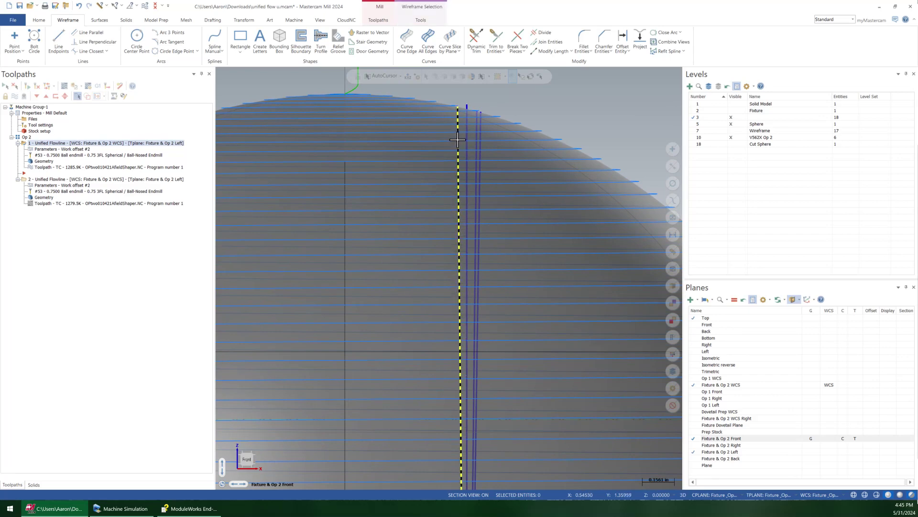
{"action": "left_click", "coordinate": [467, 143]}
{"action": "scroll", "coordinate": [479, 148], "scroll_direction": "down", "scroll_amount": 5}
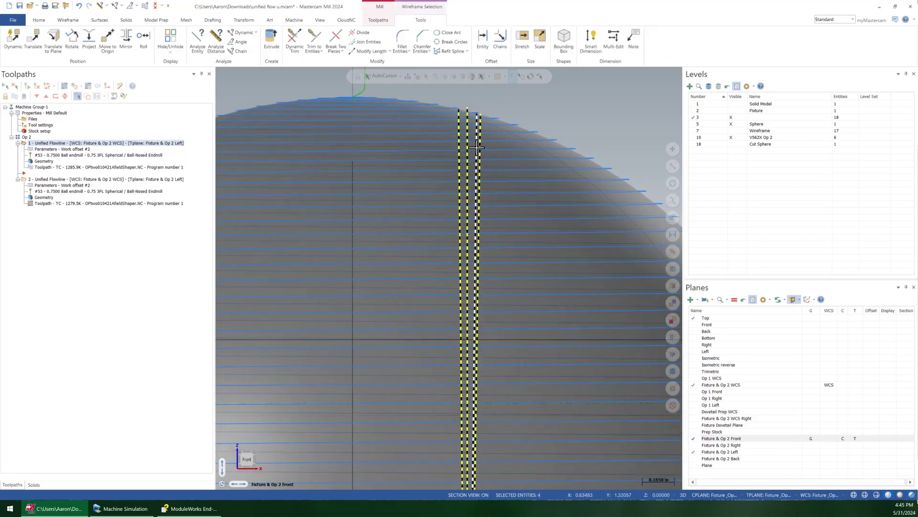
{"action": "key", "text": "Delete"}
{"action": "scroll", "coordinate": [483, 131], "scroll_direction": "down", "scroll_amount": 3}
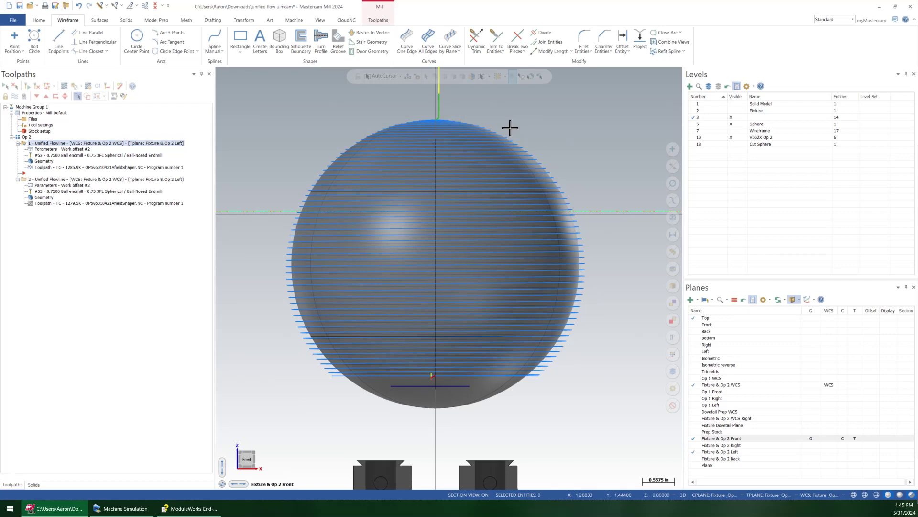
Step: Delete the horizontal line near the bottom of the sphere and fit the model in the view
{"action": "scroll", "coordinate": [593, 287], "scroll_direction": "down", "scroll_amount": 2}
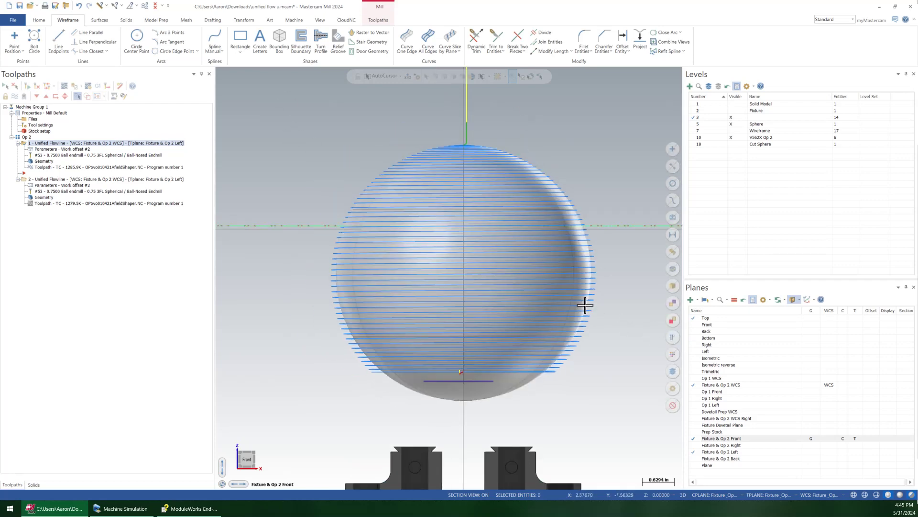
{"action": "left_click", "coordinate": [462, 317]}
{"action": "middle_click_drag", "start_coordinate": [462, 317], "coordinate": [580, 219]}
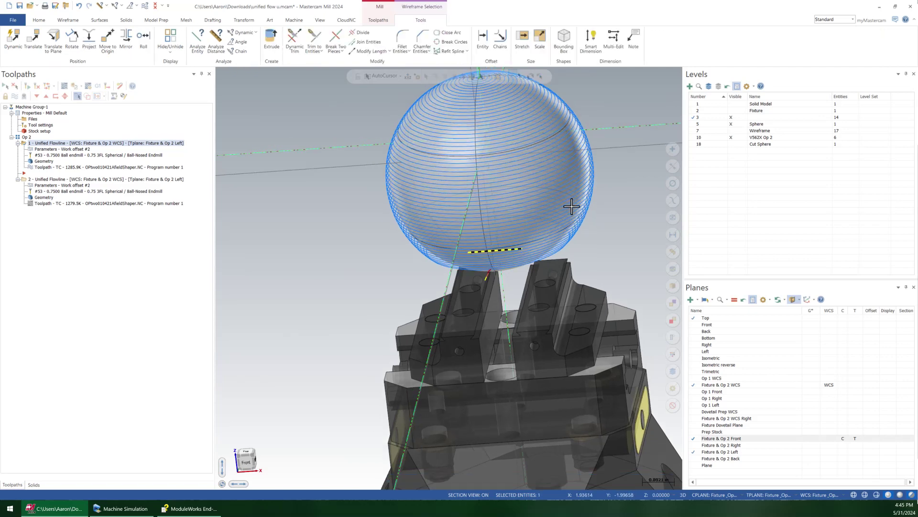
{"action": "key", "text": "Delete"}
{"action": "key", "text": "alt+F1"}
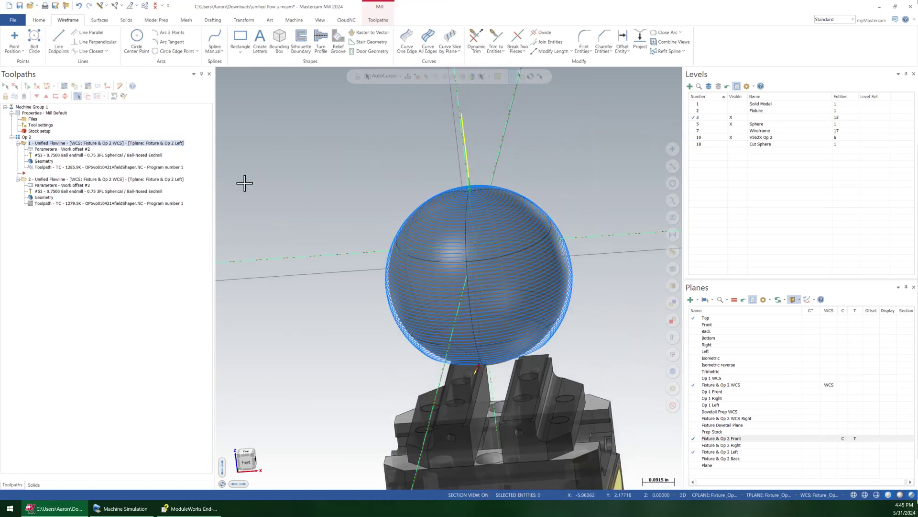
Step: Compare the displayed toolpaths of the two Unified Flowline operations, ending with the second operation selected
{"action": "left_click", "coordinate": [60, 180]}
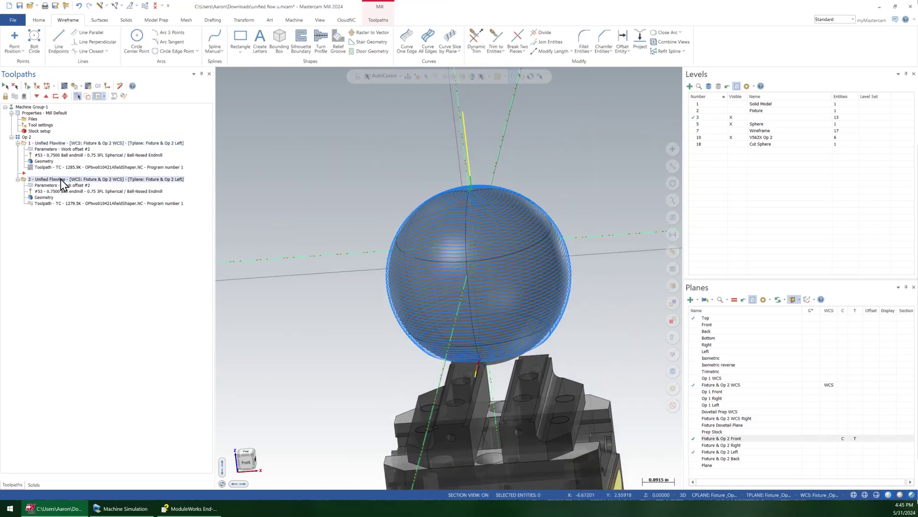
{"action": "left_click", "coordinate": [67, 143]}
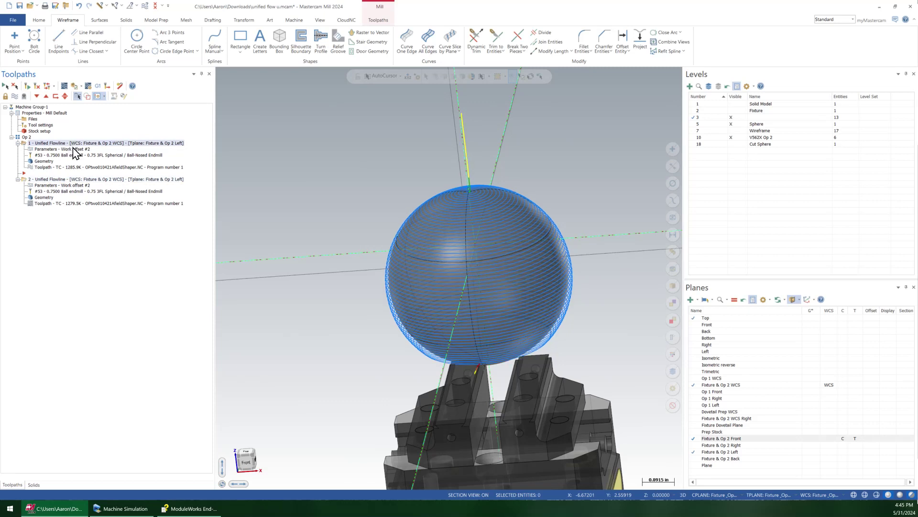
{"action": "left_click", "coordinate": [72, 179]}
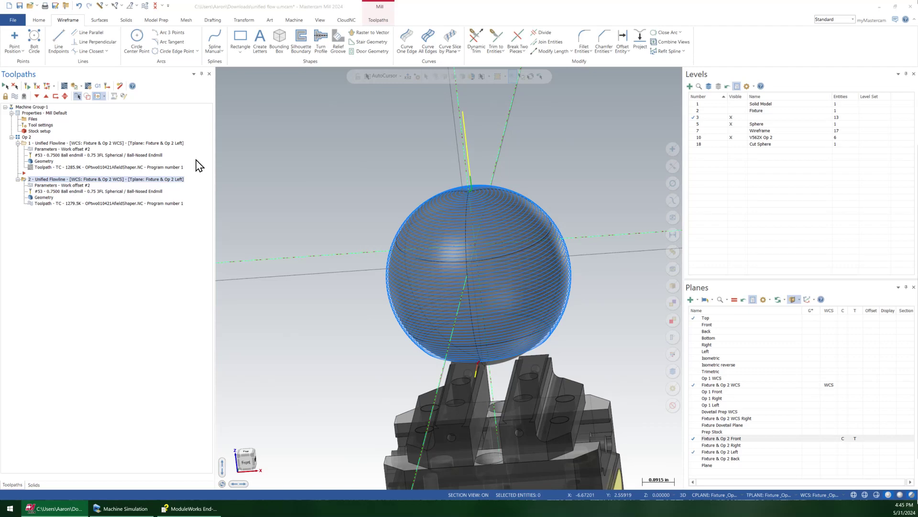
Step: Review the second operation's Fixed angle to axis tool axis control against the sphere and its Z axis
{"action": "left_click_drag", "start_coordinate": [247, 169], "coordinate": [309, 87]}
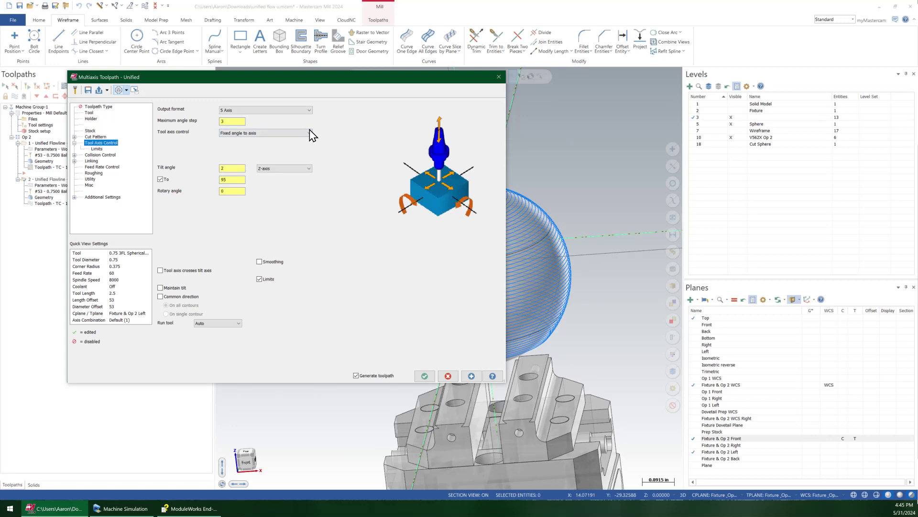
{"action": "left_click", "coordinate": [302, 133]}
{"action": "left_click", "coordinate": [305, 136]}
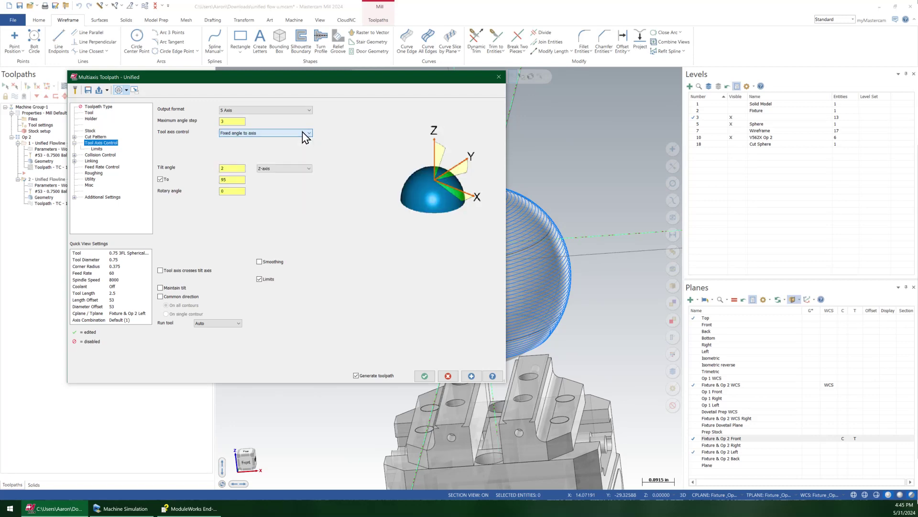
{"action": "left_click_drag", "start_coordinate": [363, 86], "coordinate": [259, 209]}
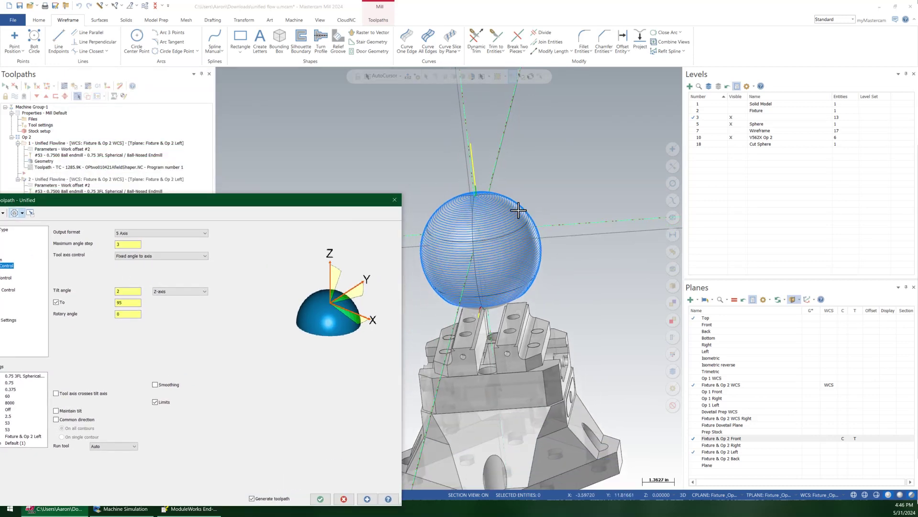
{"action": "middle_click_drag", "start_coordinate": [518, 210], "coordinate": [486, 129]}
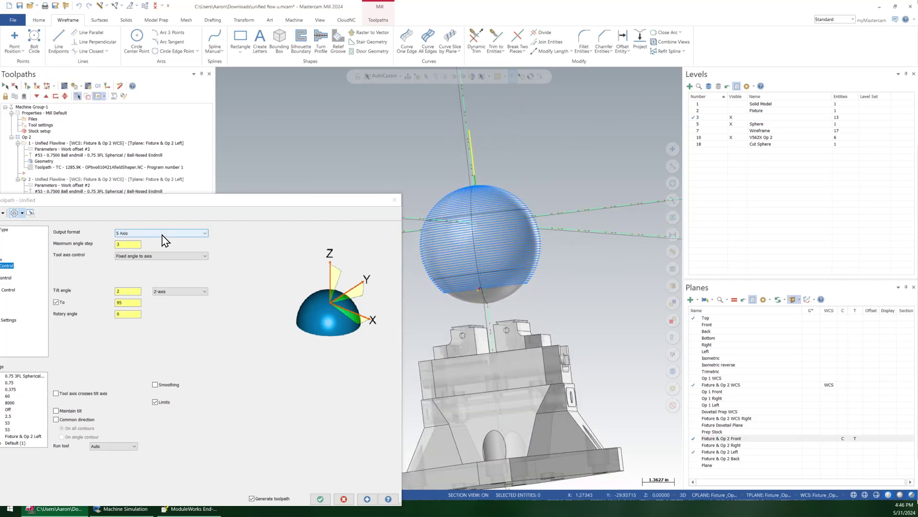
{"action": "middle_click_drag", "start_coordinate": [467, 113], "coordinate": [508, 168]}
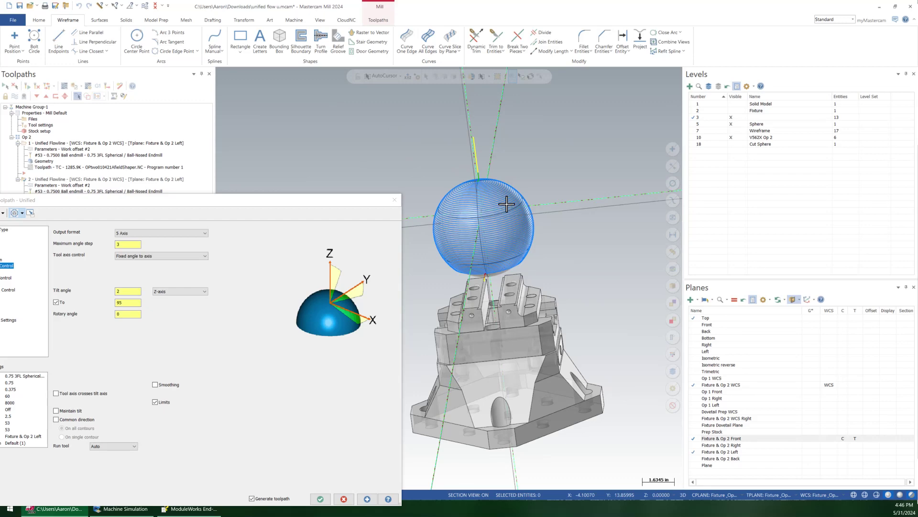
{"action": "left_click", "coordinate": [304, 211]}
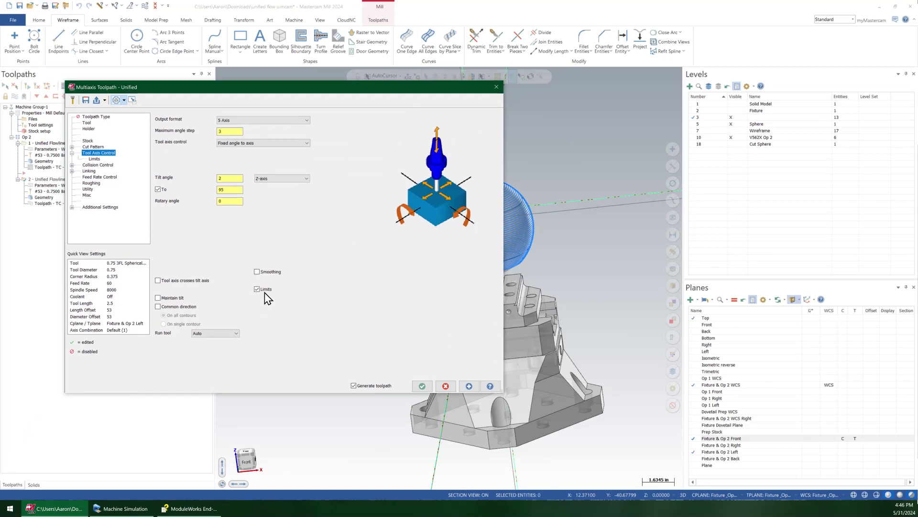
Step: Inspect the conical limit angles in the tool axis limits, then return to the main tool axis control settings
{"action": "left_click", "coordinate": [95, 159]}
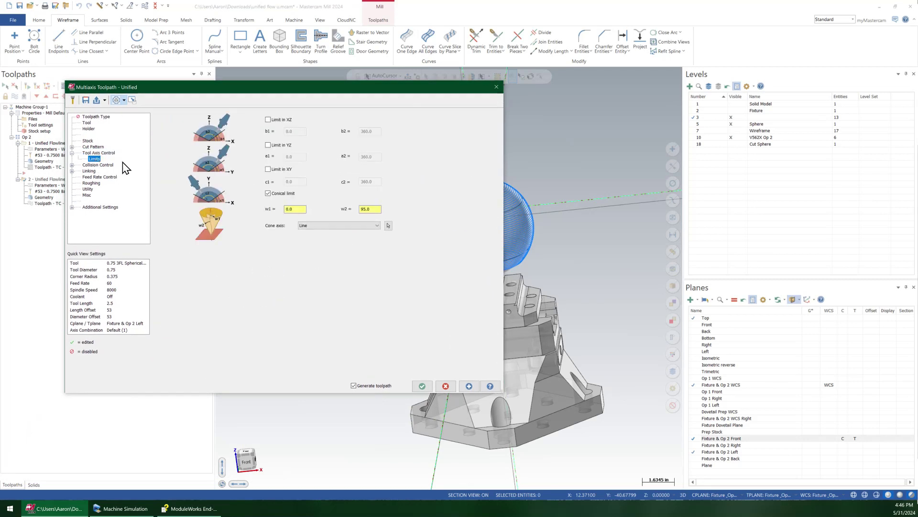
{"action": "left_click", "coordinate": [371, 209]}
{"action": "left_click_drag", "start_coordinate": [371, 209], "coordinate": [363, 211]}
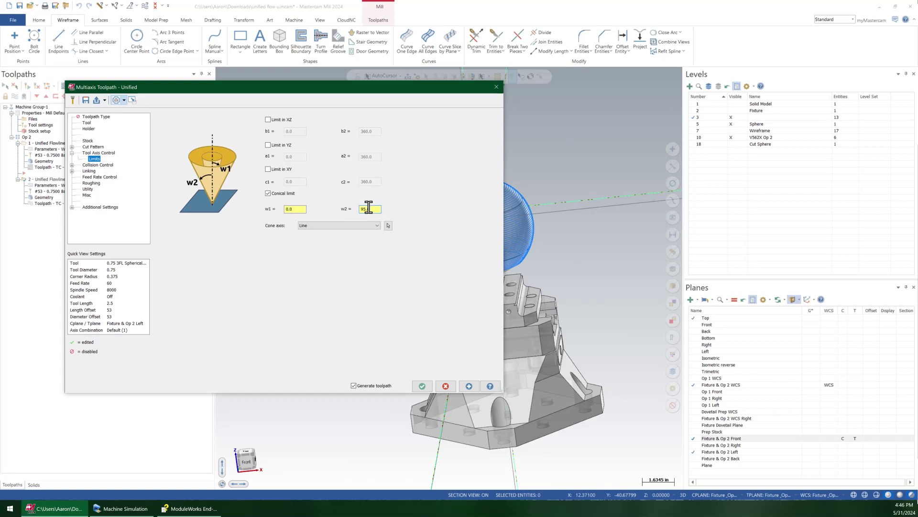
{"action": "left_click", "coordinate": [103, 153]}
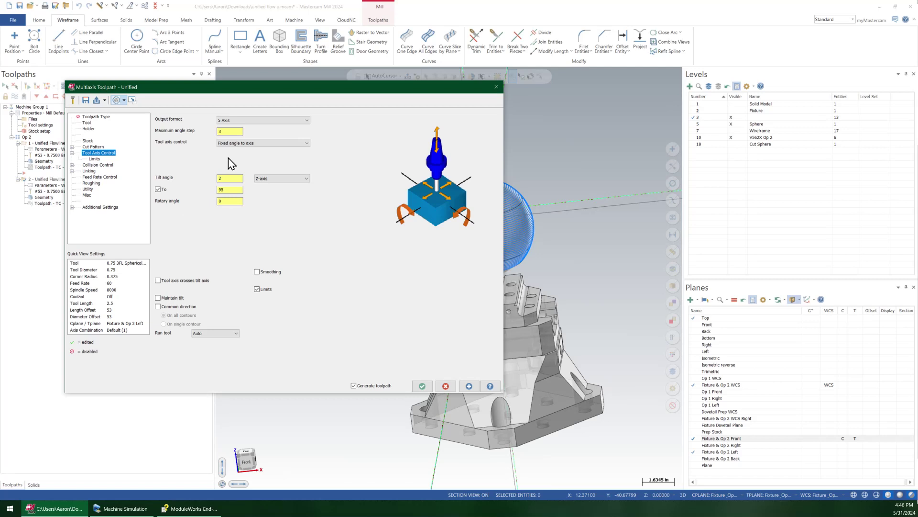
Step: Examine the start and end tilt angles relative to the sphere's Z axis, then close the toolpath parameters without saving changes
{"action": "left_click_drag", "start_coordinate": [341, 87], "coordinate": [301, 120]}
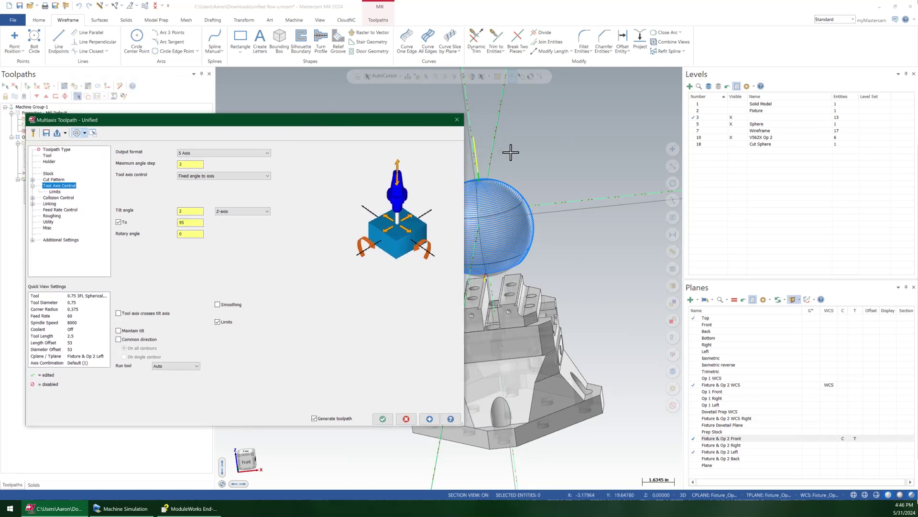
{"action": "middle_click_drag", "start_coordinate": [510, 152], "coordinate": [531, 155]}
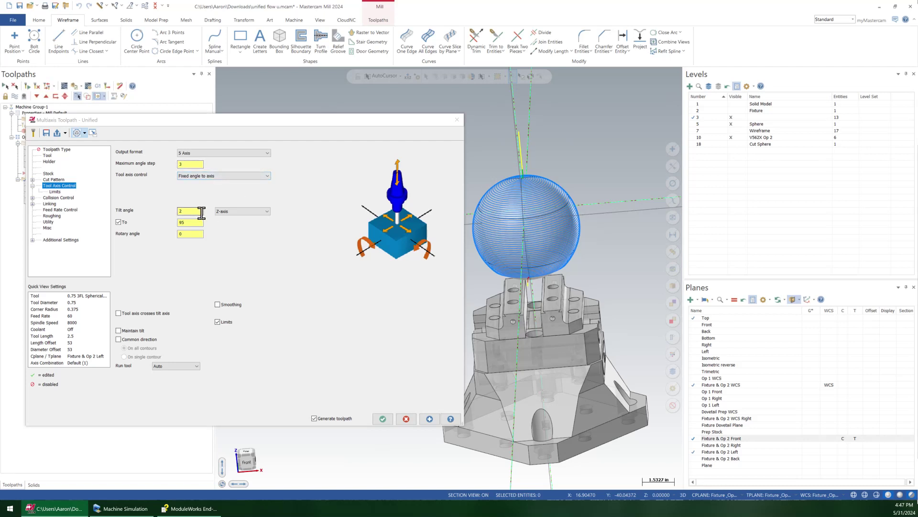
{"action": "left_click", "coordinate": [181, 211]}
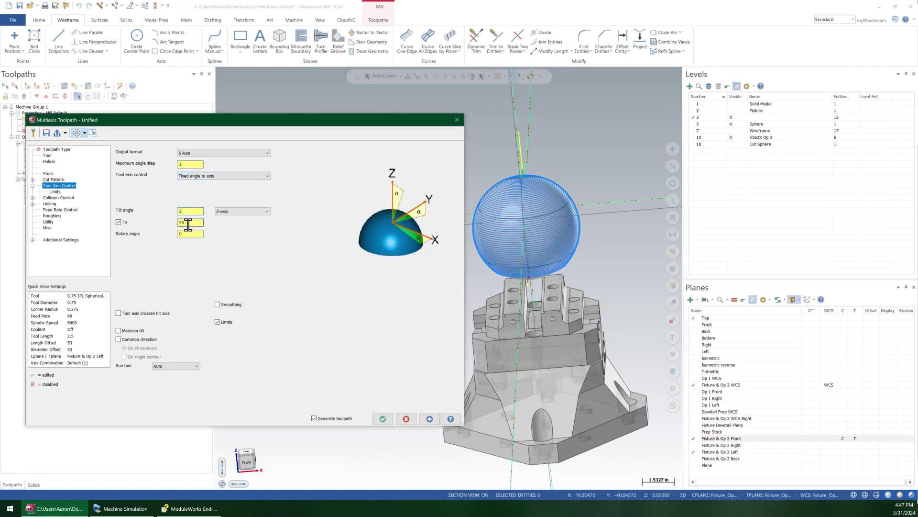
{"action": "double_click", "coordinate": [187, 223]}
{"action": "left_click", "coordinate": [176, 211]}
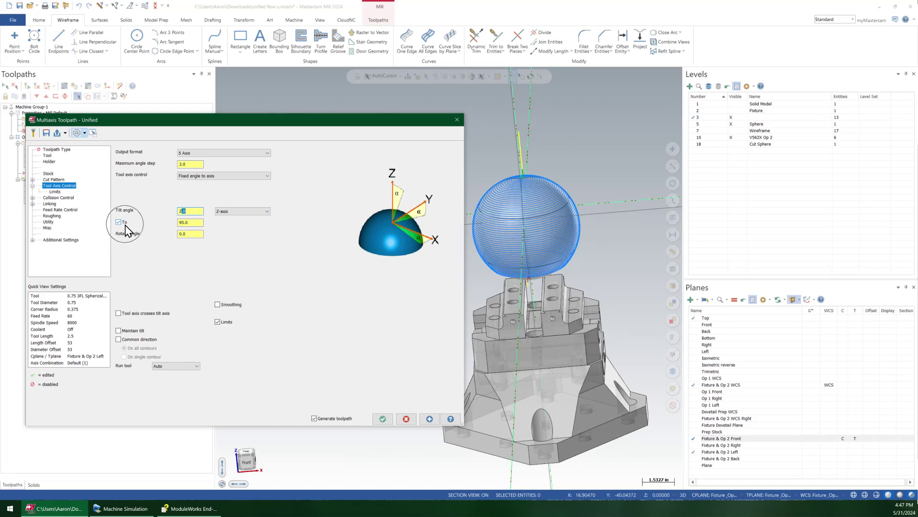
{"action": "left_click", "coordinate": [190, 222]}
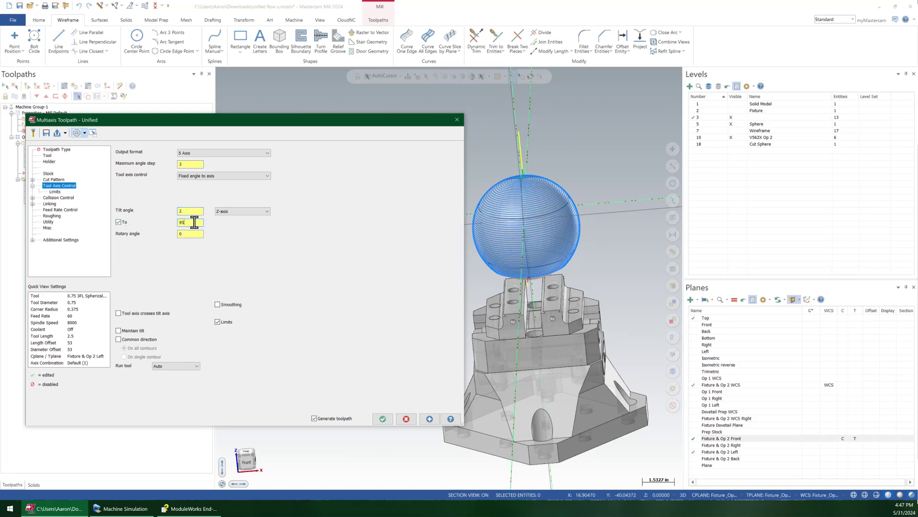
{"action": "left_click", "coordinate": [406, 419]}
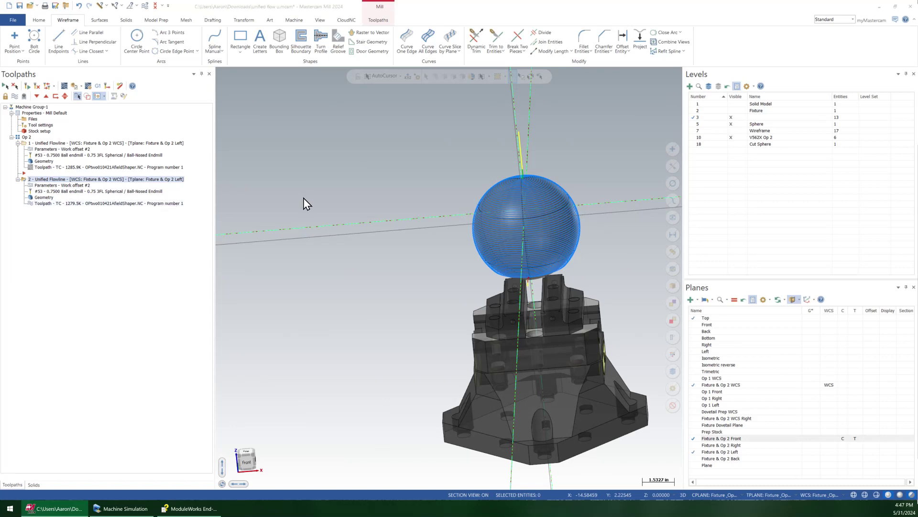
Step: Backplot the second Unified Flowline operation and examine the tool axis vectors from above at the sphere's top
{"action": "key", "text": "alt+t"}
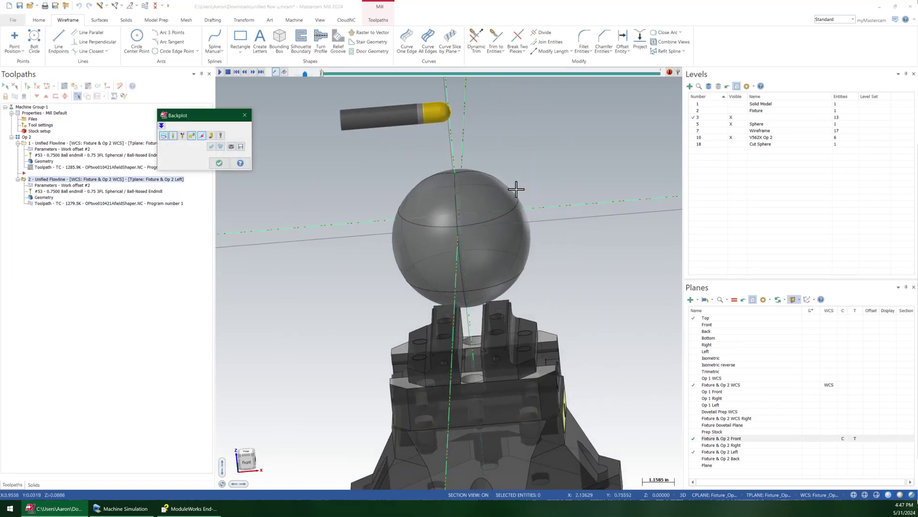
{"action": "scroll", "coordinate": [492, 137], "scroll_direction": "up", "scroll_amount": 4}
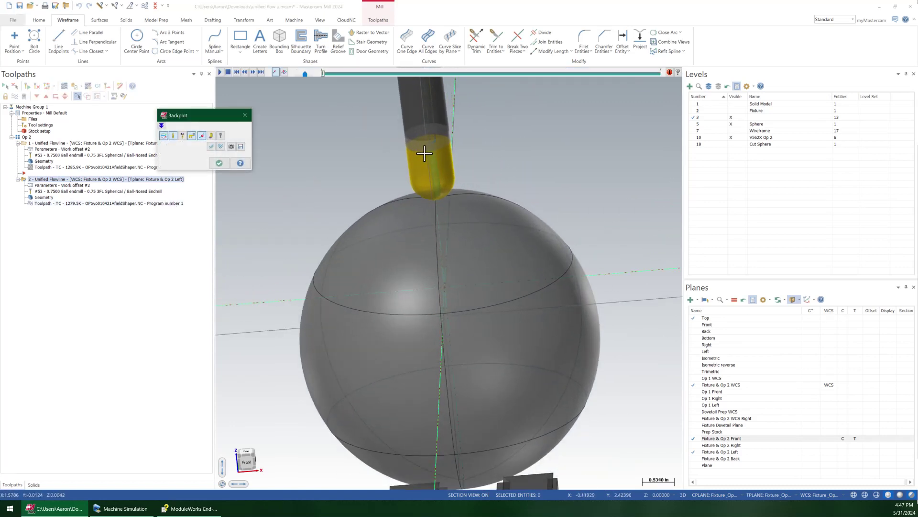
{"action": "scroll", "coordinate": [424, 149], "scroll_direction": "up", "scroll_amount": 4}
{"action": "middle_click_drag", "start_coordinate": [434, 160], "coordinate": [471, 373]}
{"action": "scroll", "coordinate": [462, 404], "scroll_direction": "up", "scroll_amount": 3}
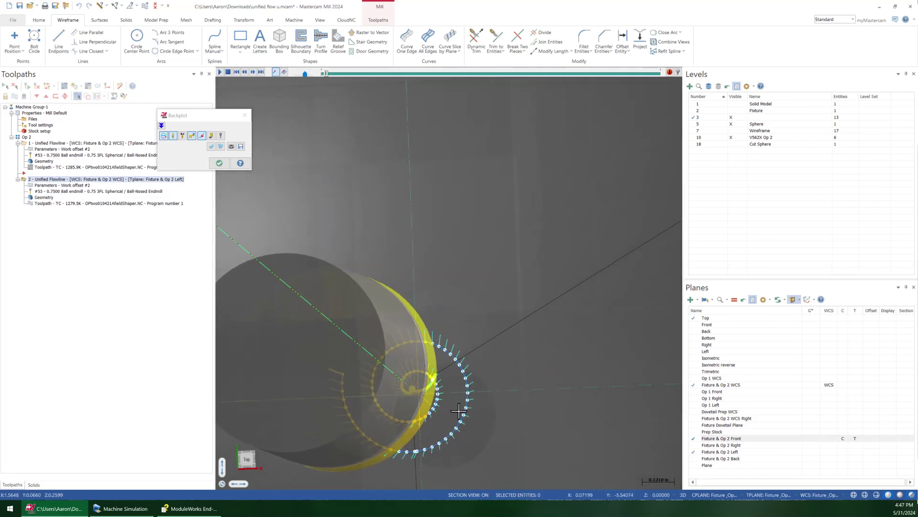
{"action": "scroll", "coordinate": [458, 411], "scroll_direction": "up", "scroll_amount": 8}
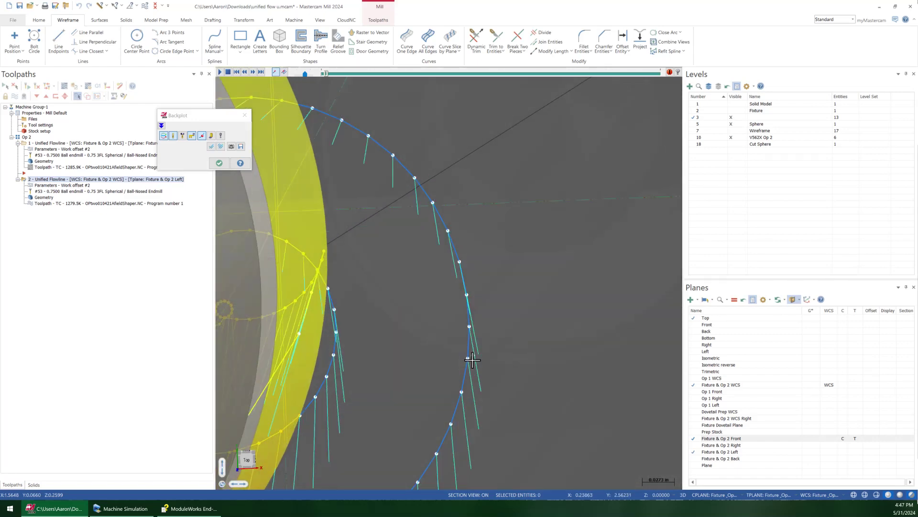
Step: Return the second operation's backplot to the toolpath start and check the tool's orientation on the sphere from the front and right views
{"action": "middle_click_drag", "start_coordinate": [472, 360], "coordinate": [447, 99]}
{"action": "scroll", "coordinate": [478, 330], "scroll_direction": "down", "scroll_amount": 3}
{"action": "scroll", "coordinate": [459, 178], "scroll_direction": "down", "scroll_amount": 5}
{"action": "scroll", "coordinate": [470, 229], "scroll_direction": "down", "scroll_amount": 3}
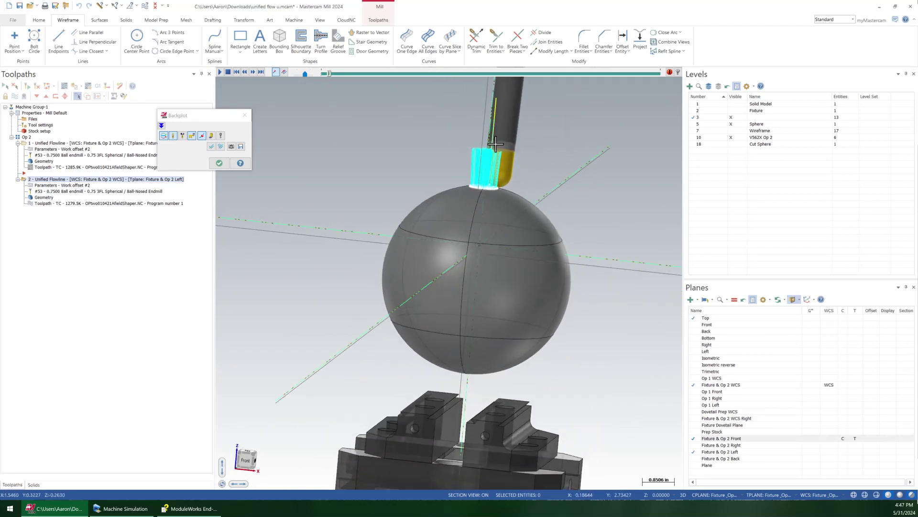
{"action": "key", "text": "alt+2"}
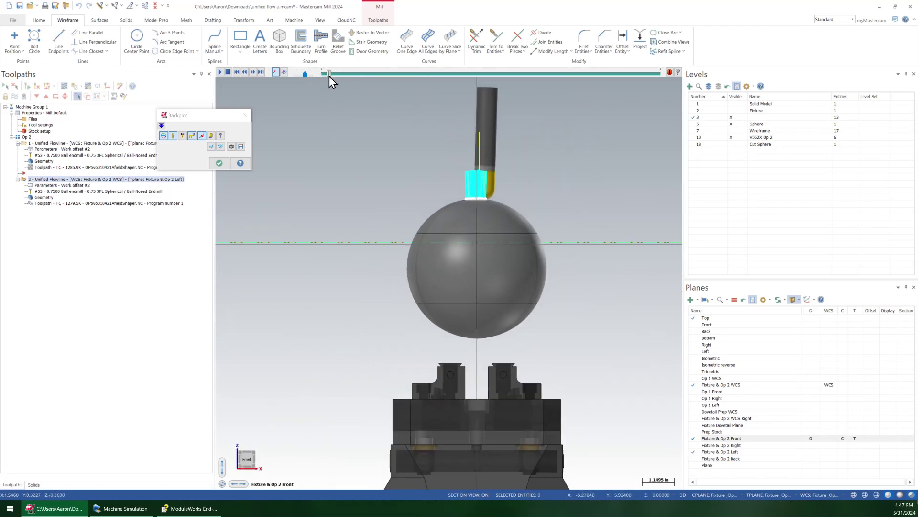
{"action": "mouse_move", "coordinate": [329, 76]}
{"action": "left_mouse_down"}
{"action": "mouse_move", "coordinate": [321, 74]}
{"action": "mouse_move", "coordinate": [338, 77]}
{"action": "mouse_move", "coordinate": [323, 74]}
{"action": "left_mouse_up"}
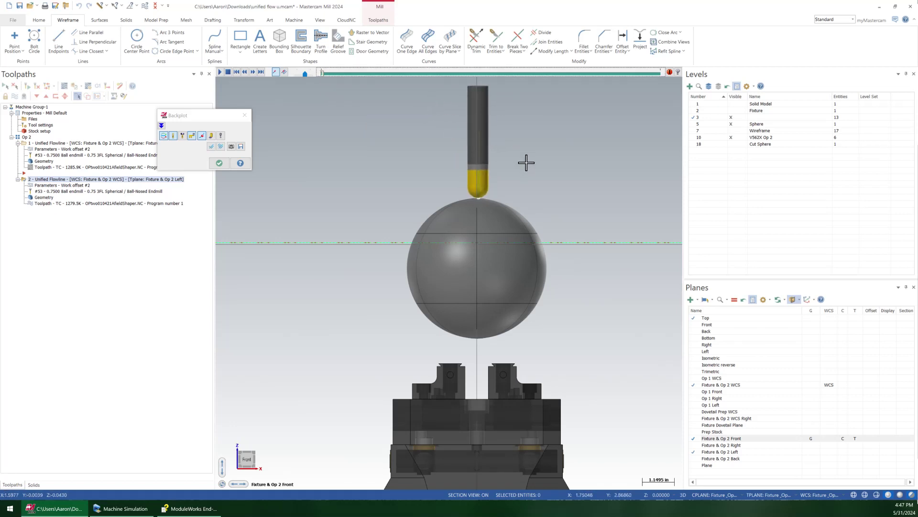
{"action": "key", "text": "alt+5"}
{"action": "scroll", "coordinate": [526, 161], "scroll_direction": "up", "scroll_amount": 4}
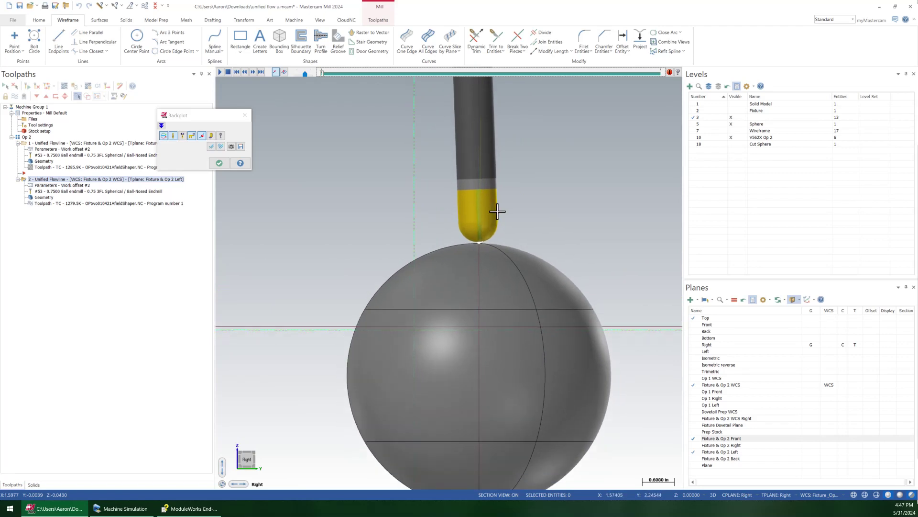
{"action": "scroll", "coordinate": [498, 210], "scroll_direction": "down", "scroll_amount": 3}
{"action": "key", "text": "alt+1"}
{"action": "key", "text": "alt+2"}
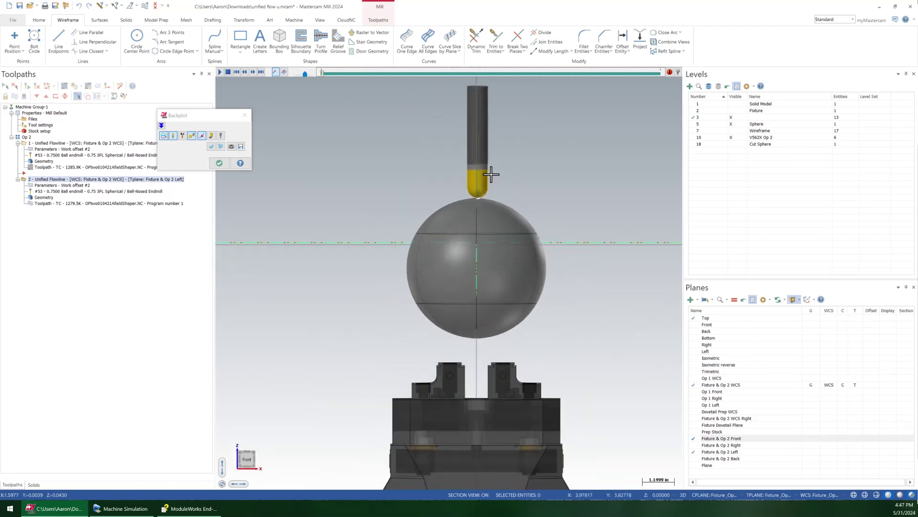
Step: Backplot the second operation through to its end, examine the tool axis vectors around the whole sphere, and close the backplot
{"action": "mouse_move", "coordinate": [321, 72]}
{"action": "left_mouse_down"}
{"action": "mouse_move", "coordinate": [514, 74]}
{"action": "mouse_move", "coordinate": [641, 113]}
{"action": "mouse_move", "coordinate": [710, 114]}
{"action": "left_mouse_up"}
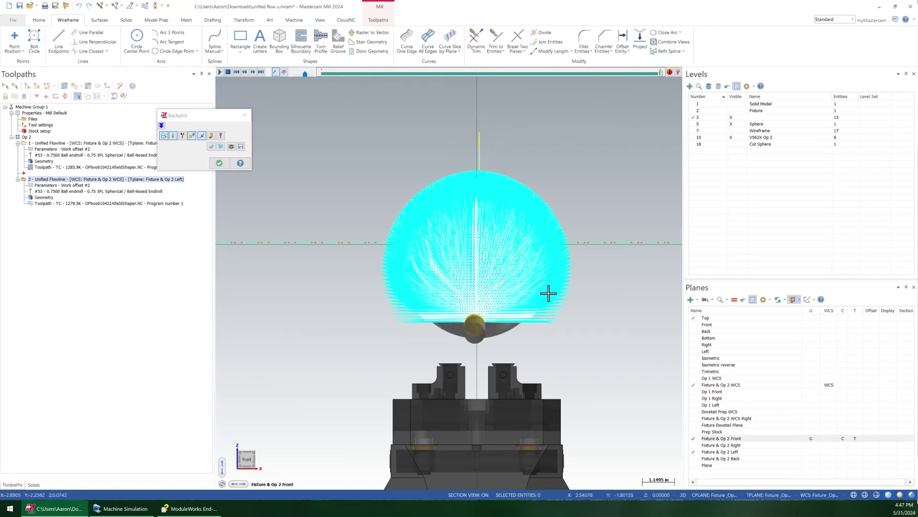
{"action": "middle_click_drag", "start_coordinate": [559, 279], "coordinate": [457, 270]}
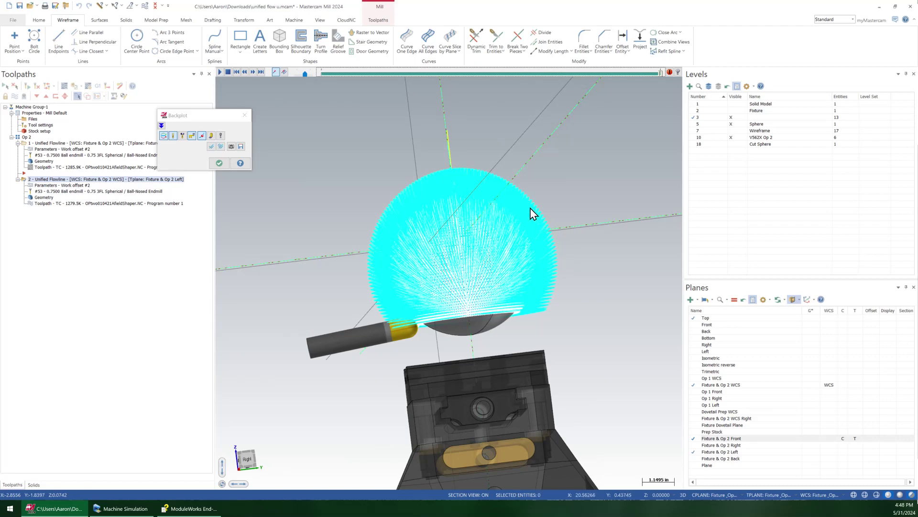
{"action": "left_click", "coordinate": [218, 163]}
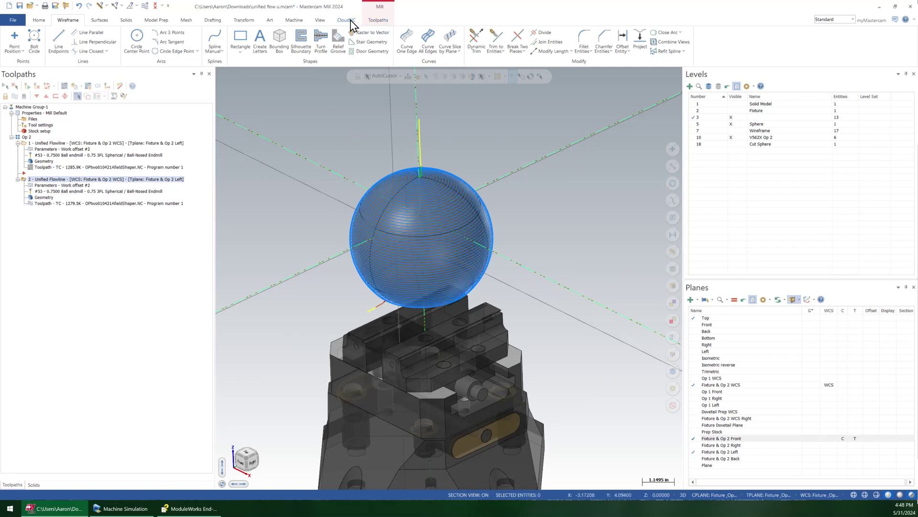
Step: Play the first Unified Flowline operation in Machine Simulation to watch the axis motion near the sphere's top, and switch back to Mastercam
{"action": "left_click", "coordinate": [295, 20]}
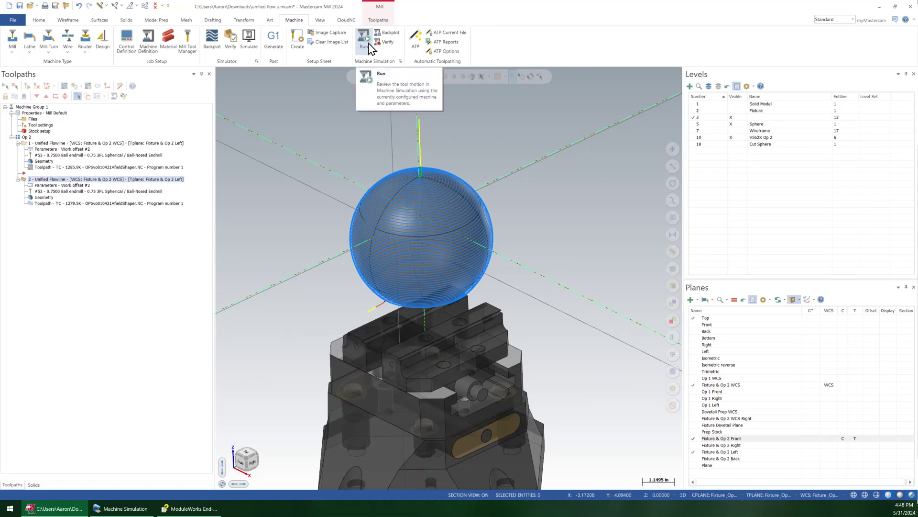
{"action": "left_click", "coordinate": [370, 47]}
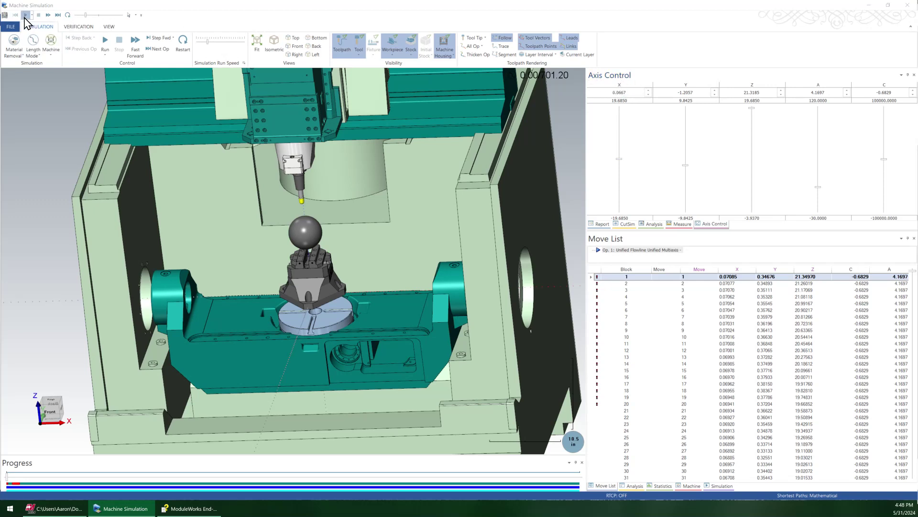
{"action": "left_click", "coordinate": [26, 14]}
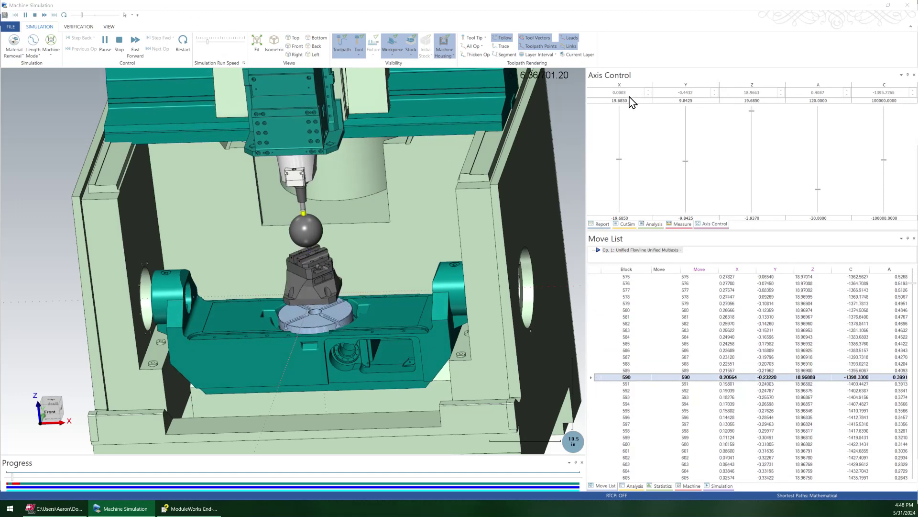
{"action": "left_click", "coordinate": [52, 508]}
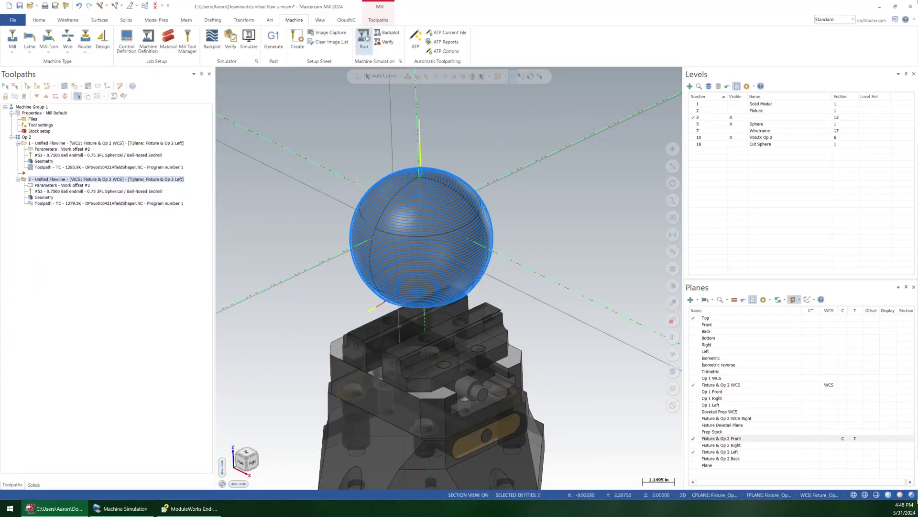
Step: Play the second Unified Flowline operation in Machine Simulation at reduced speed and examine the axis motion close up at the sphere's top
{"action": "left_click", "coordinate": [364, 38]}
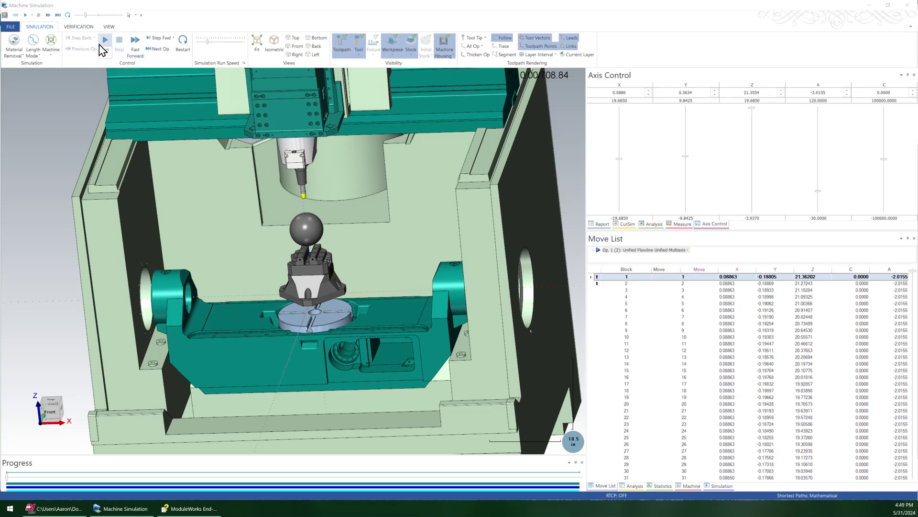
{"action": "left_click", "coordinate": [104, 45]}
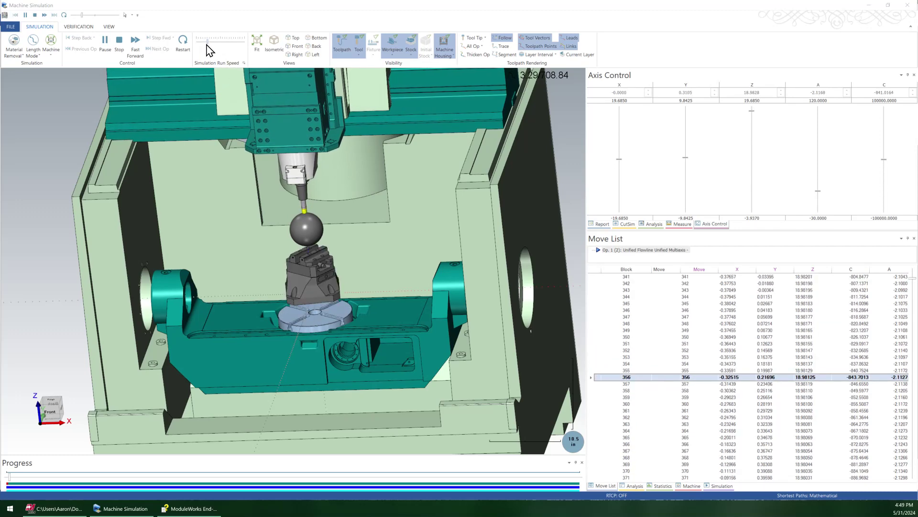
{"action": "left_click", "coordinate": [205, 44]}
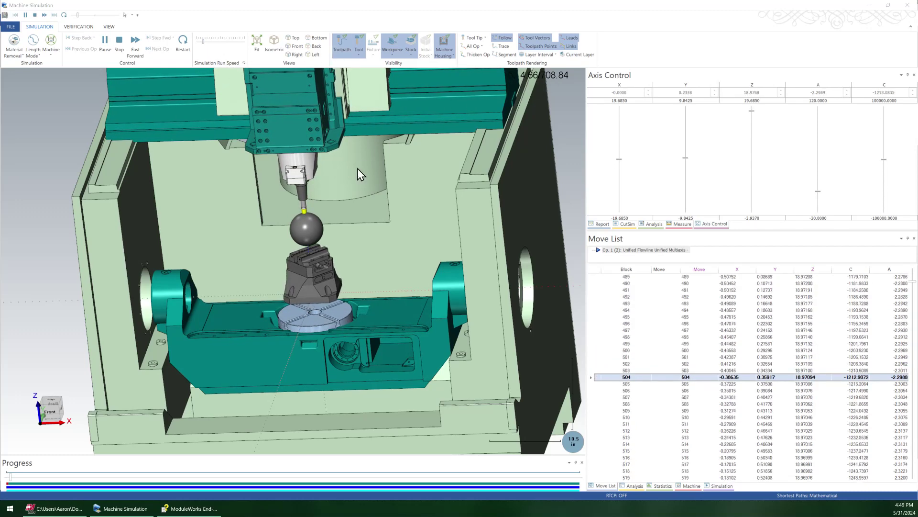
{"action": "scroll", "coordinate": [278, 157], "scroll_direction": "up", "scroll_amount": 5}
{"action": "left_click", "coordinate": [205, 42]}
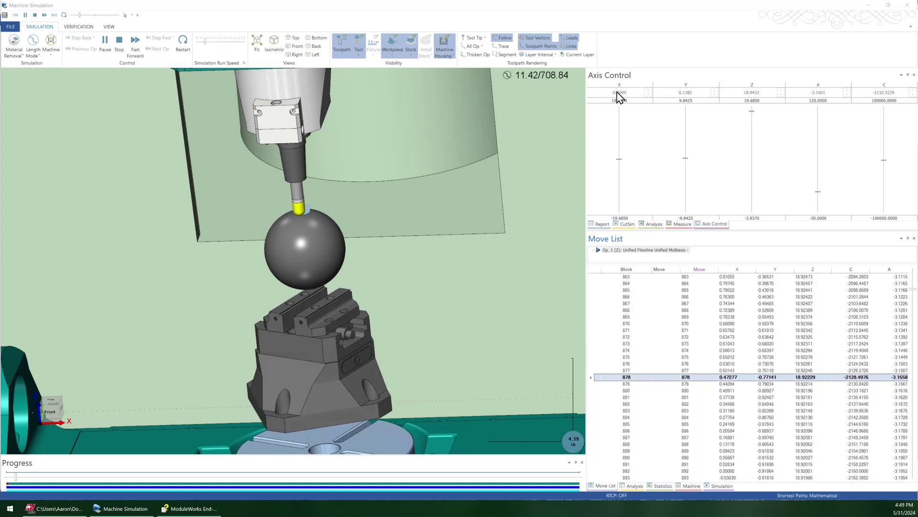
Step: Speed up the simulation to advance down the sphere, and slow it again to watch the A-axis tilt on the lower passes
{"action": "left_click_drag", "start_coordinate": [206, 42], "coordinate": [209, 42]}
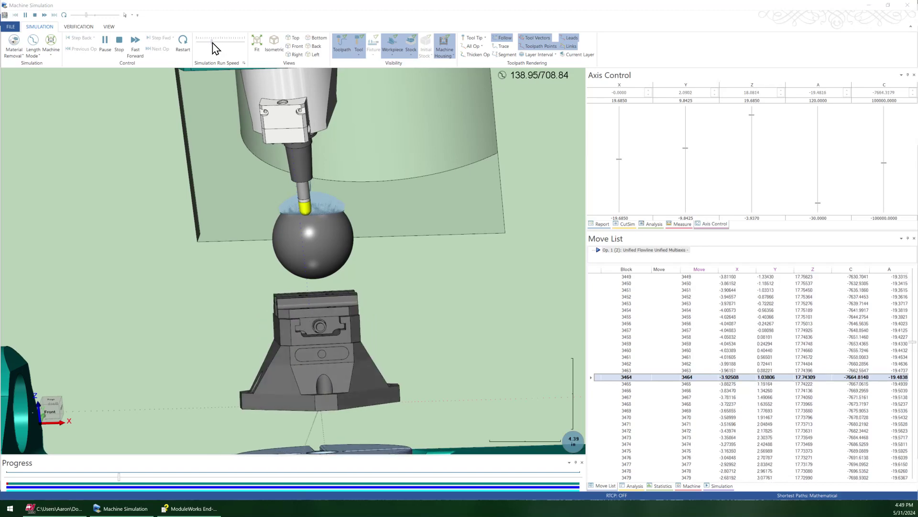
{"action": "left_click_drag", "start_coordinate": [213, 43], "coordinate": [216, 43]}
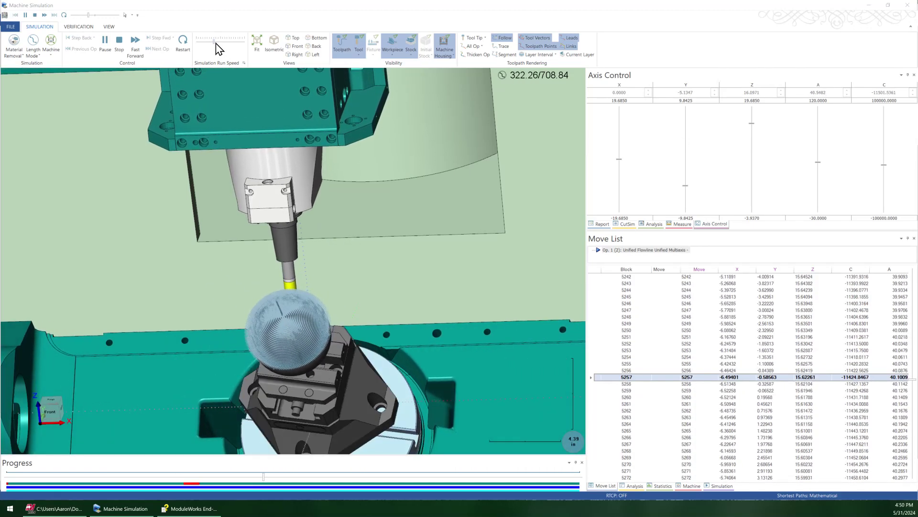
{"action": "left_click_drag", "start_coordinate": [216, 43], "coordinate": [213, 44]}
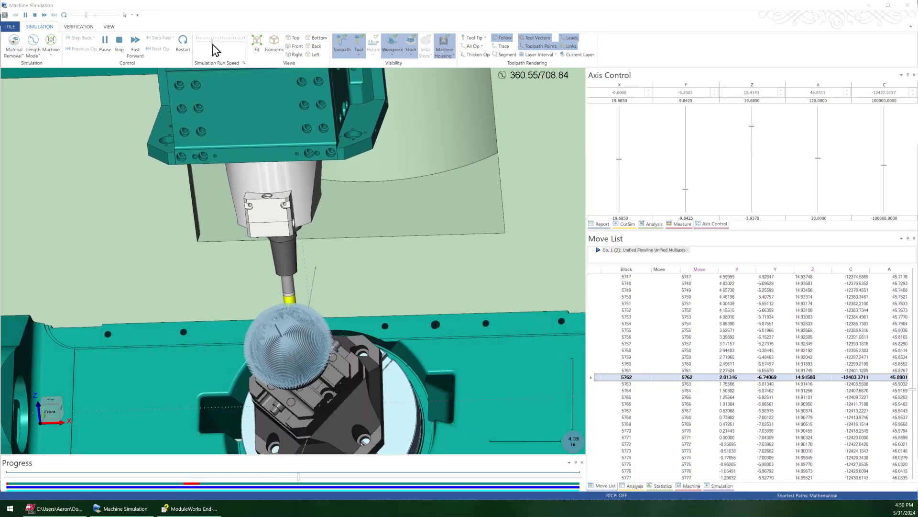
{"action": "left_click_drag", "start_coordinate": [214, 45], "coordinate": [211, 45]}
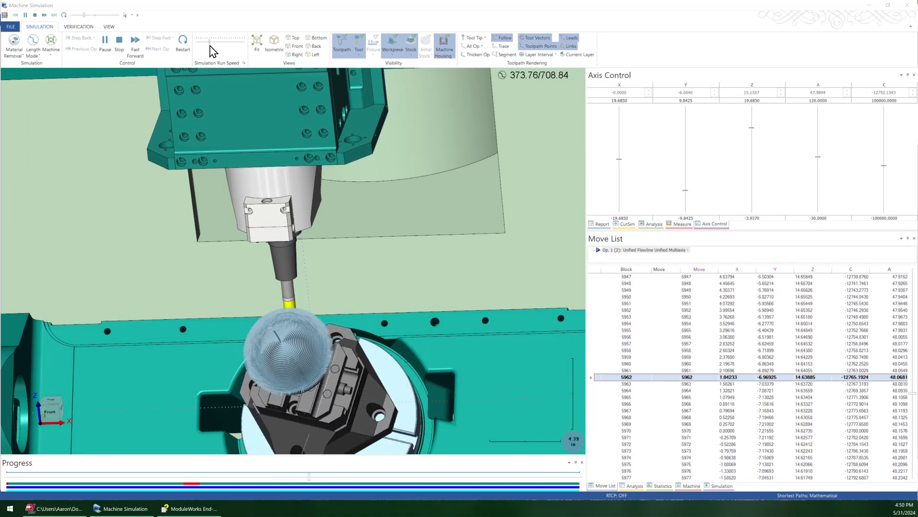
Step: Inspect the tool, sphere and tilted rotary table from an oblique angle, and raise the simulation run speed
{"action": "scroll", "coordinate": [442, 164], "scroll_direction": "down", "scroll_amount": 3}
{"action": "scroll", "coordinate": [430, 320], "scroll_direction": "up", "scroll_amount": 5}
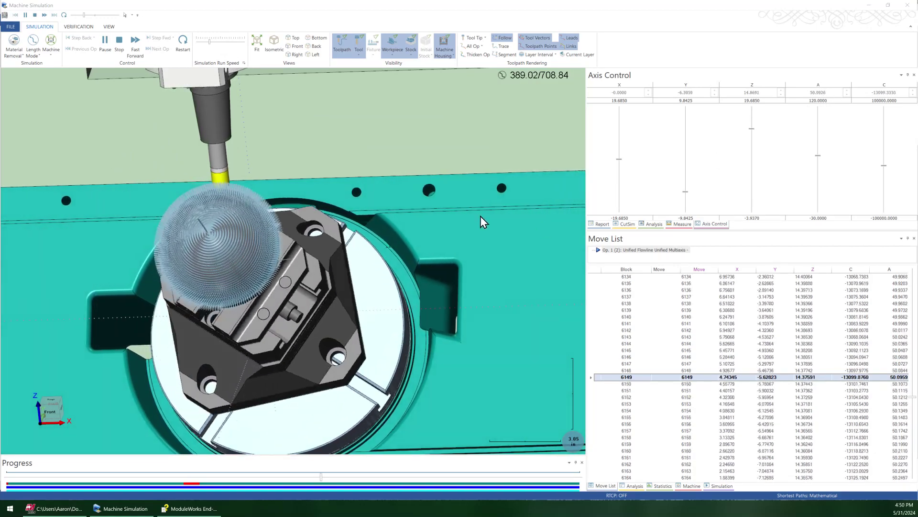
{"action": "scroll", "coordinate": [480, 217], "scroll_direction": "down", "scroll_amount": 3}
{"action": "middle_click_drag", "start_coordinate": [448, 203], "coordinate": [335, 177]}
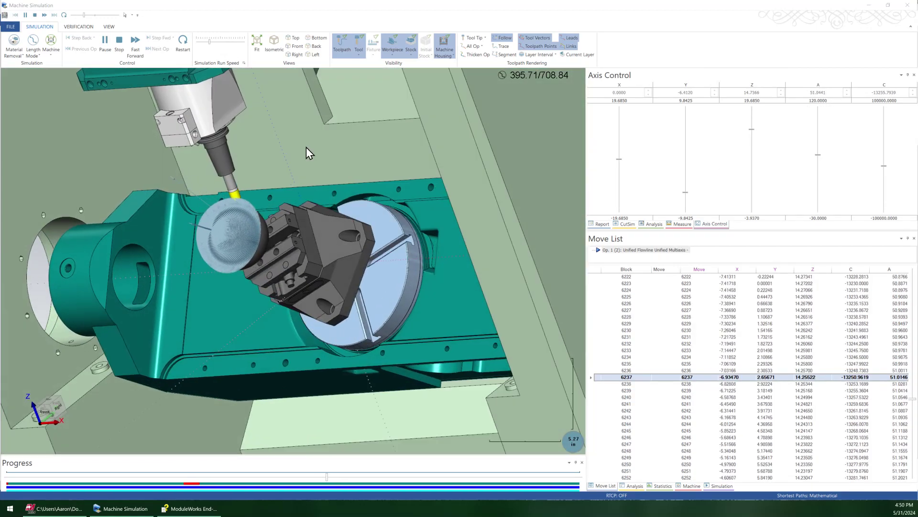
{"action": "left_click", "coordinate": [213, 43]}
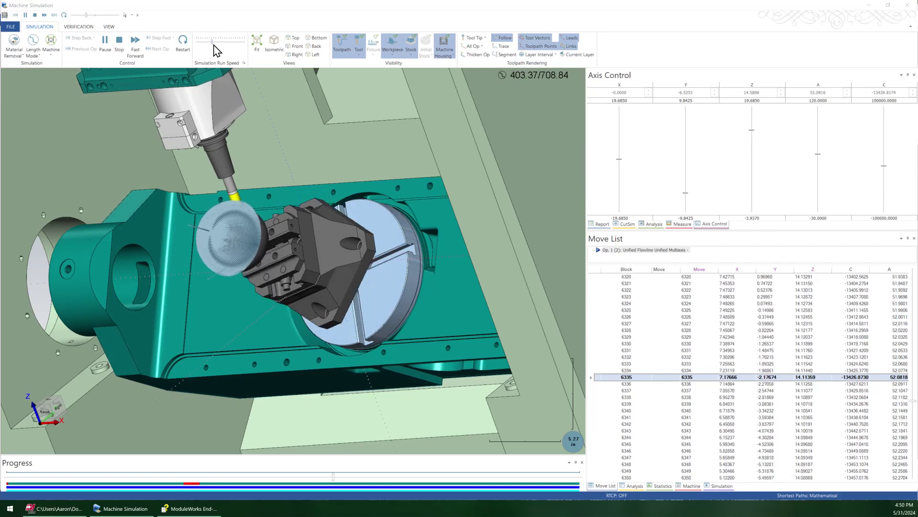